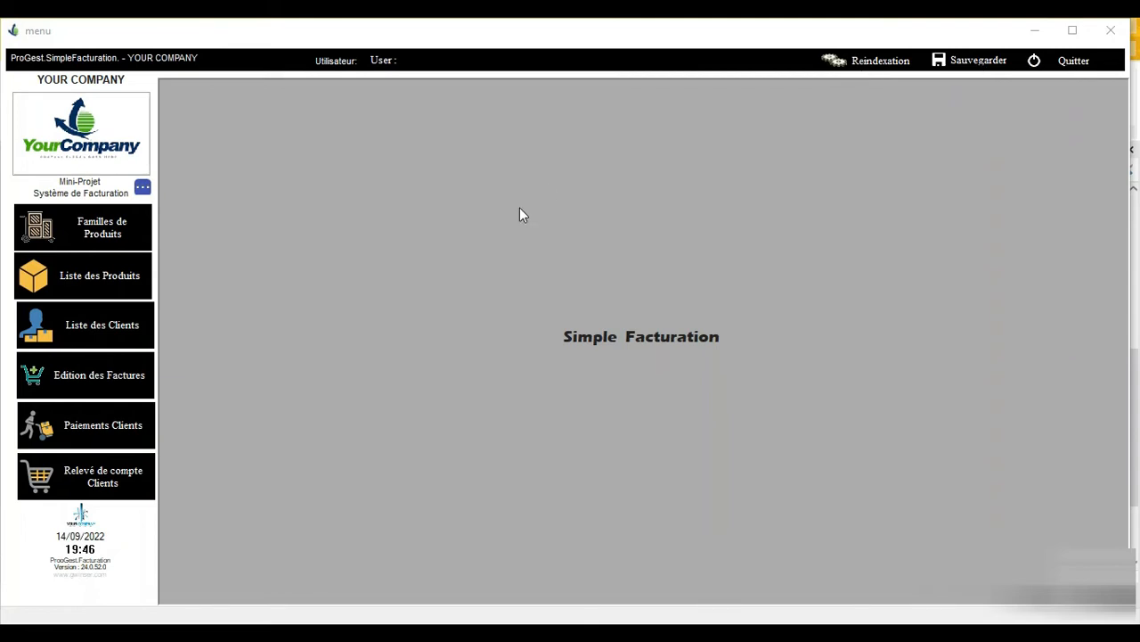
- Open the product list and browse from PRODUIT-007 down to PRODUIT-019 and back
click(124, 272)
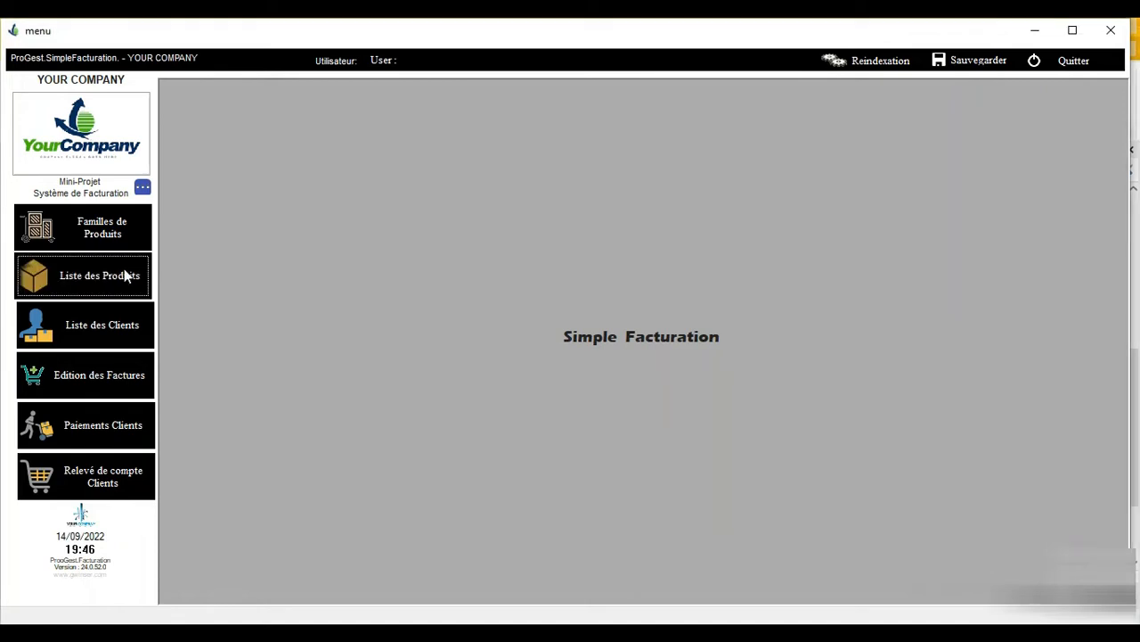
click(407, 222)
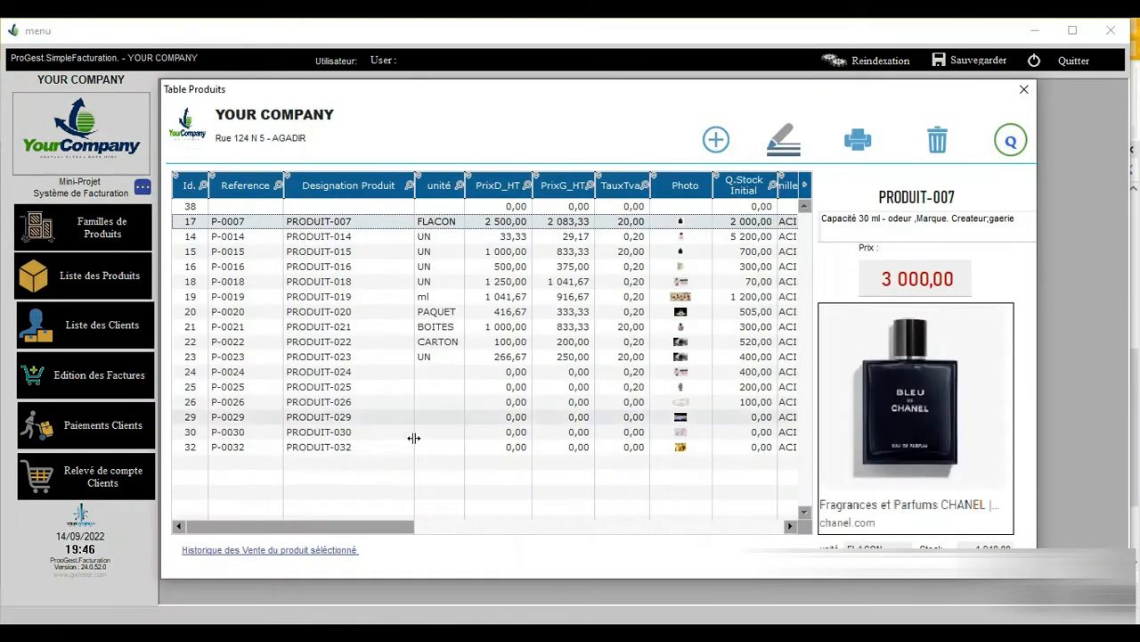
key(Down)
key(Down)
key(Down)
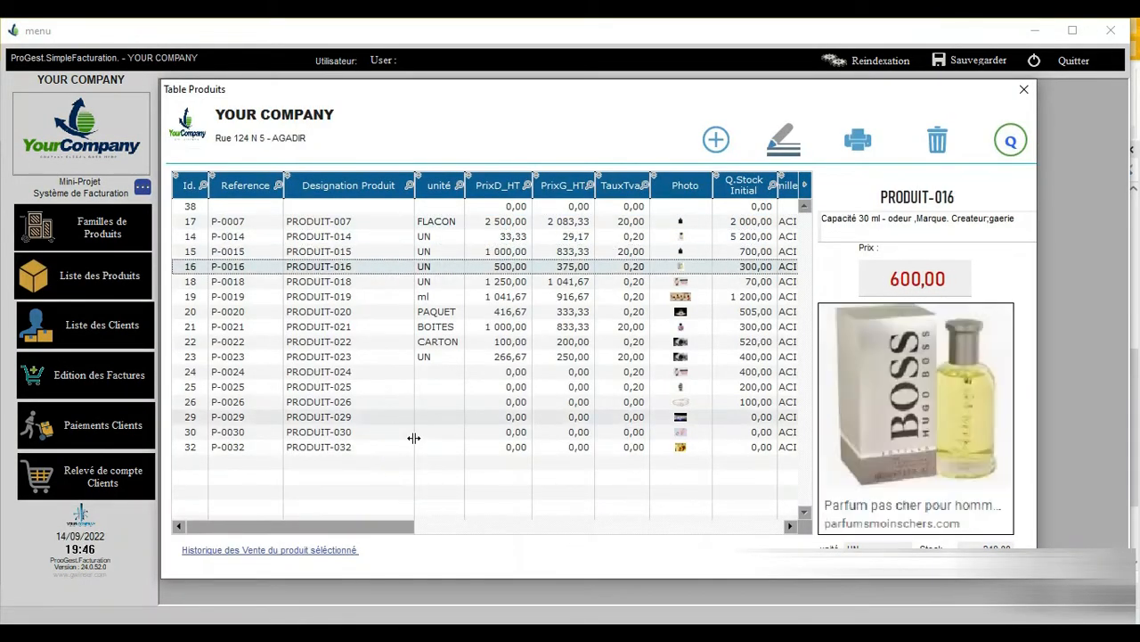
key(Down)
key(Down)
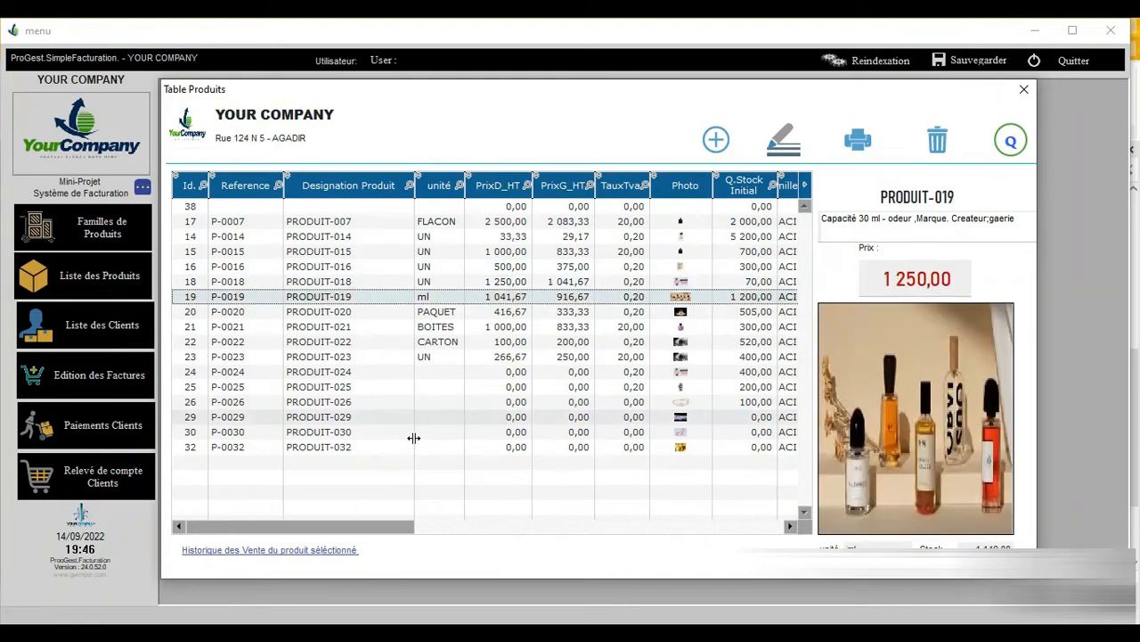
key(Down)
key(Down)
key(Down)
key(Down)
key(Down)
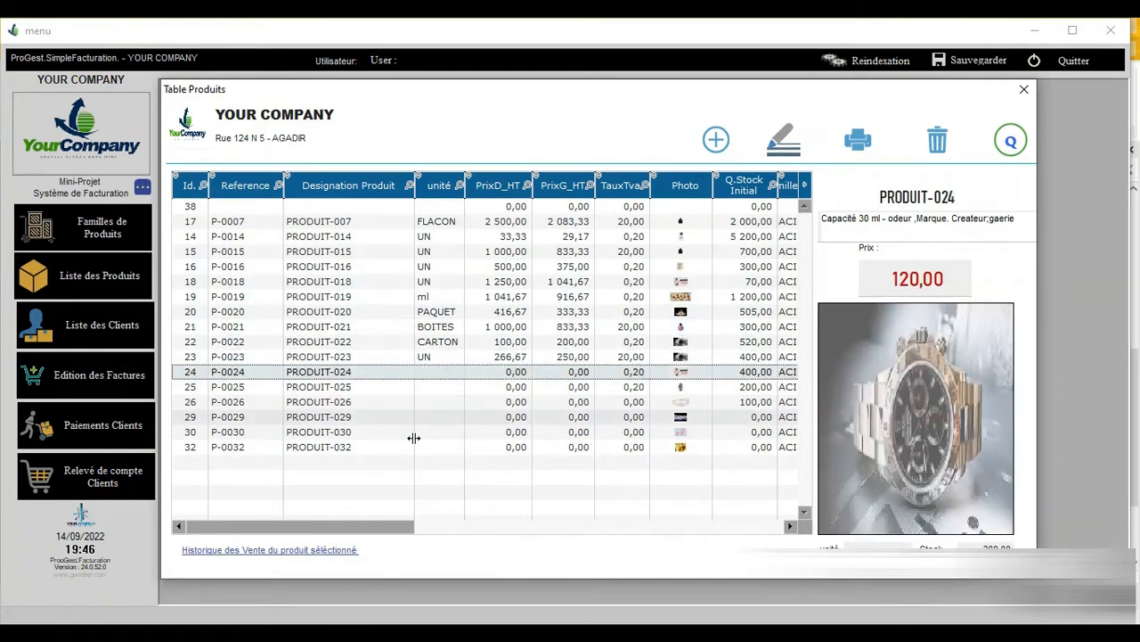
key(Up)
key(Up)
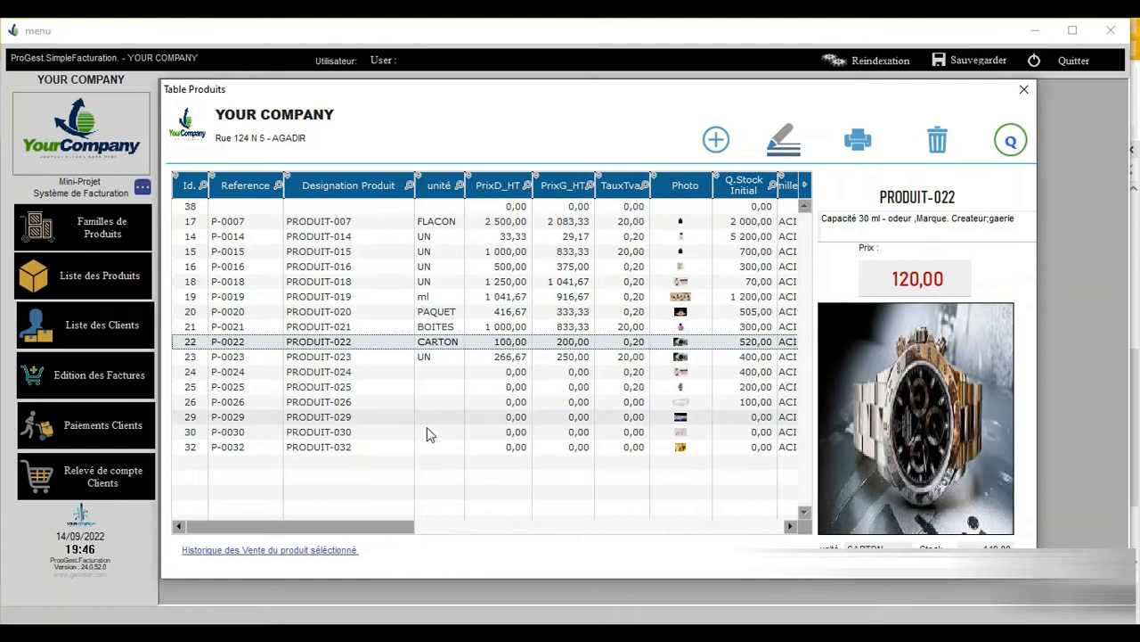
- Open the PRODUIT-022 sheet, cancel the photo picker, and close the sheet unchanged
double_click(643, 349)
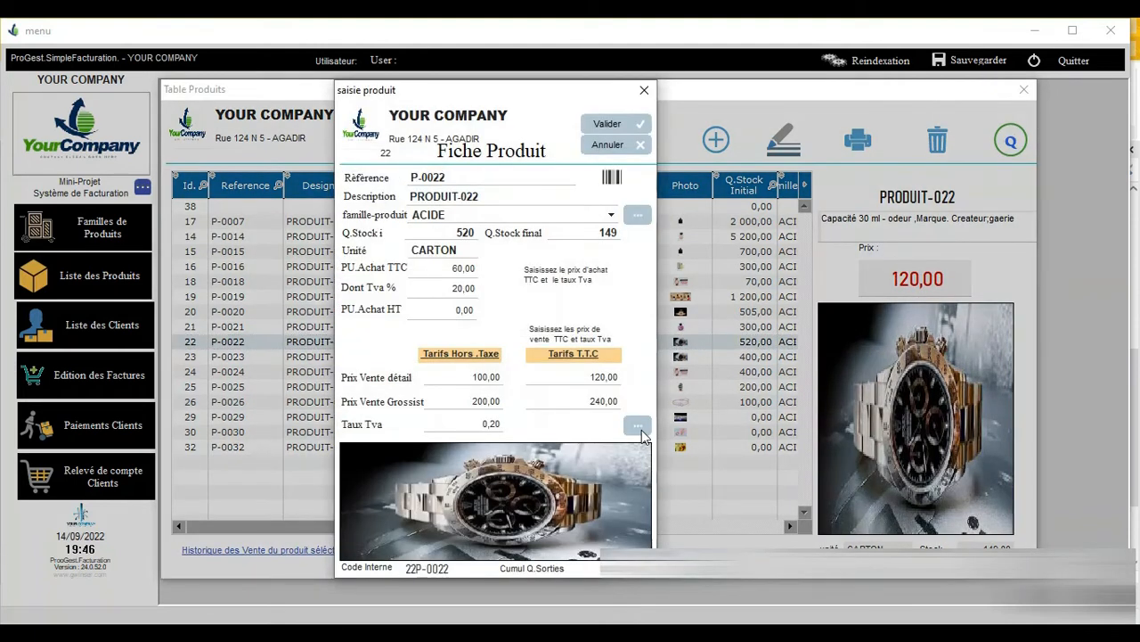
click(639, 427)
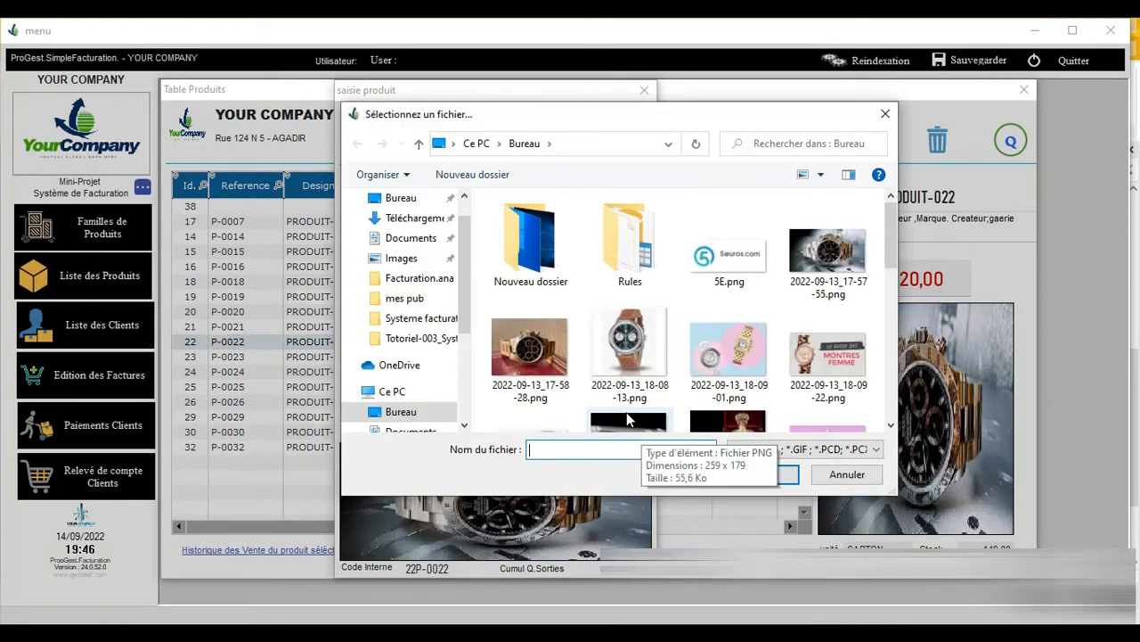
click(885, 115)
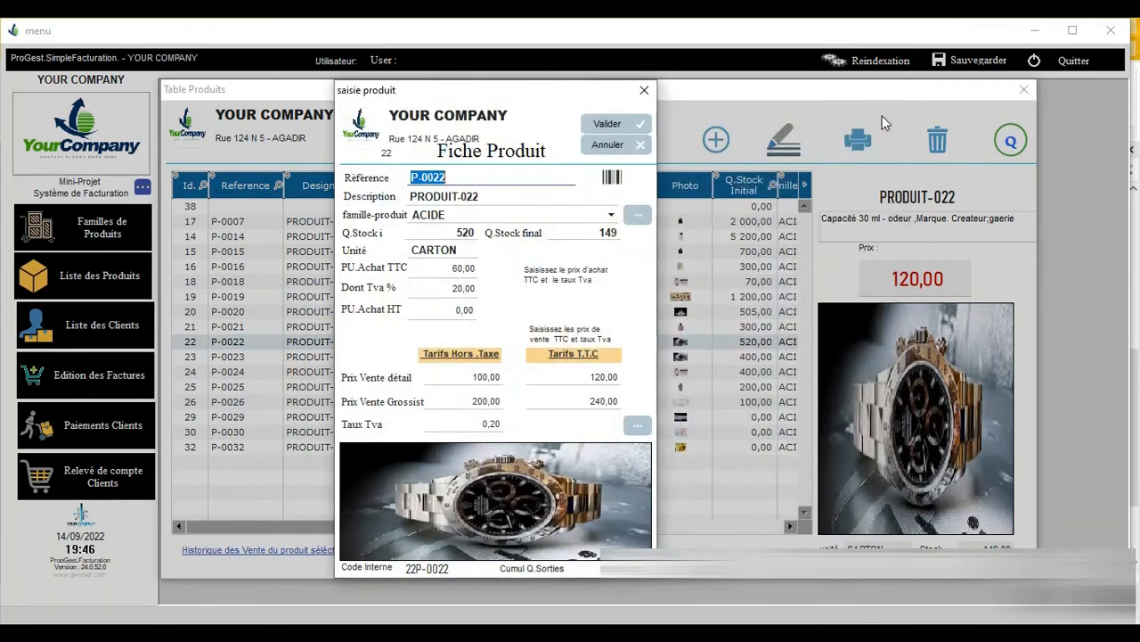
click(646, 89)
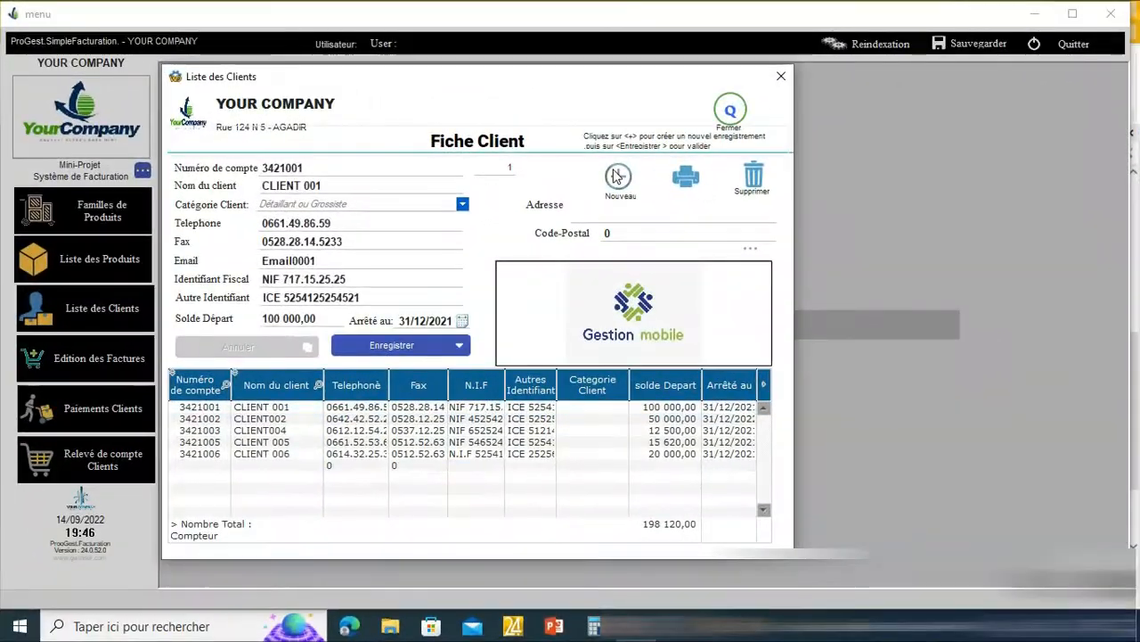
- Start a new client with its account number, name CLIENT 007 and category Détaillant
click(419, 212)
click(331, 166)
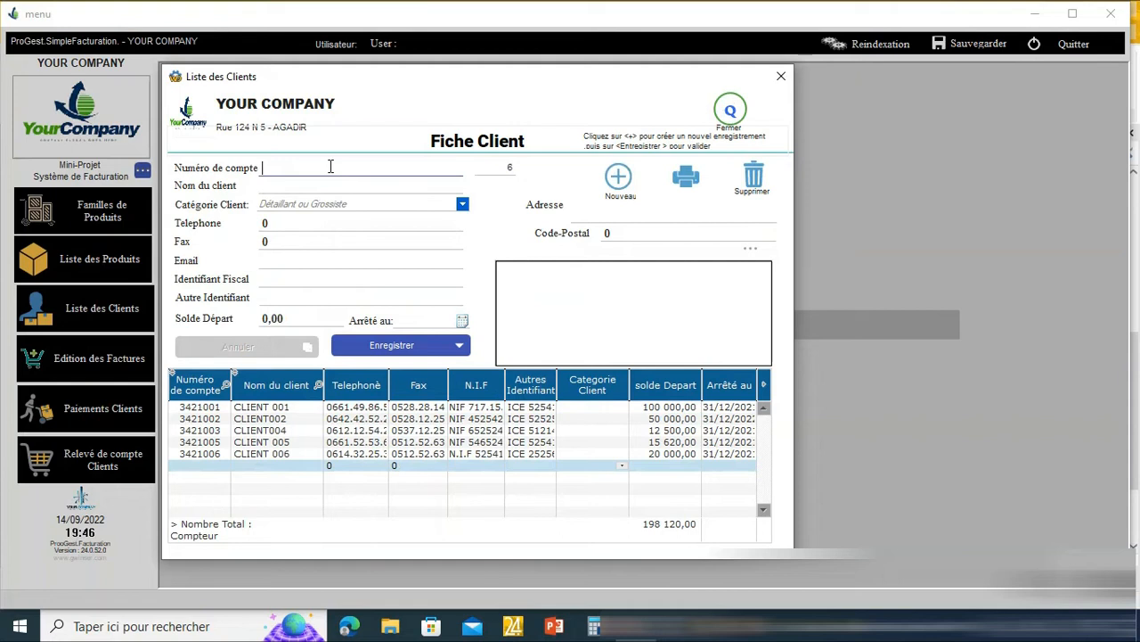
text(34210)
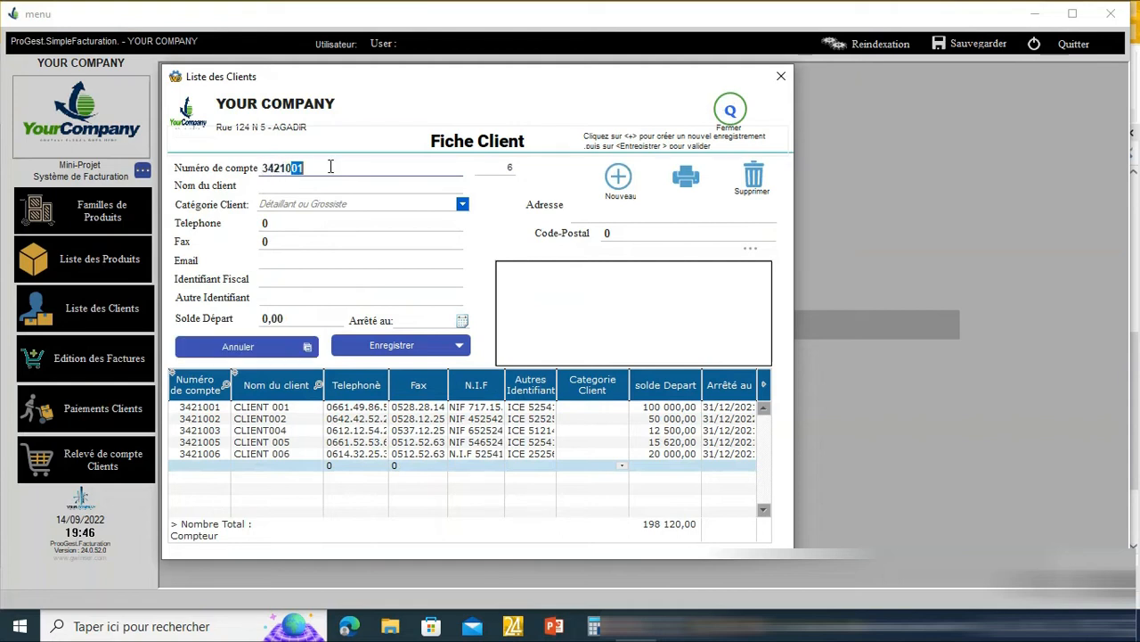
text(07)
key(Tab)
text(CLIENT )
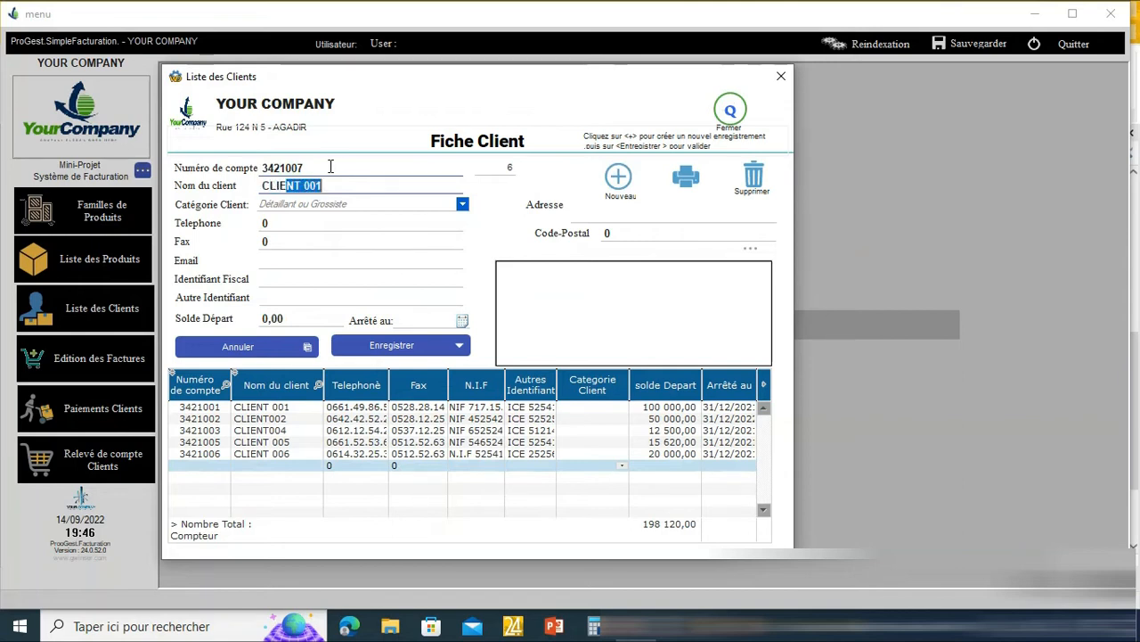
text(00)
text(7)
key(Tab)
key(Down)
key(Return)
- Add the telephone and fax numbers, address 1 and the company logo, then save the client
click(290, 220)
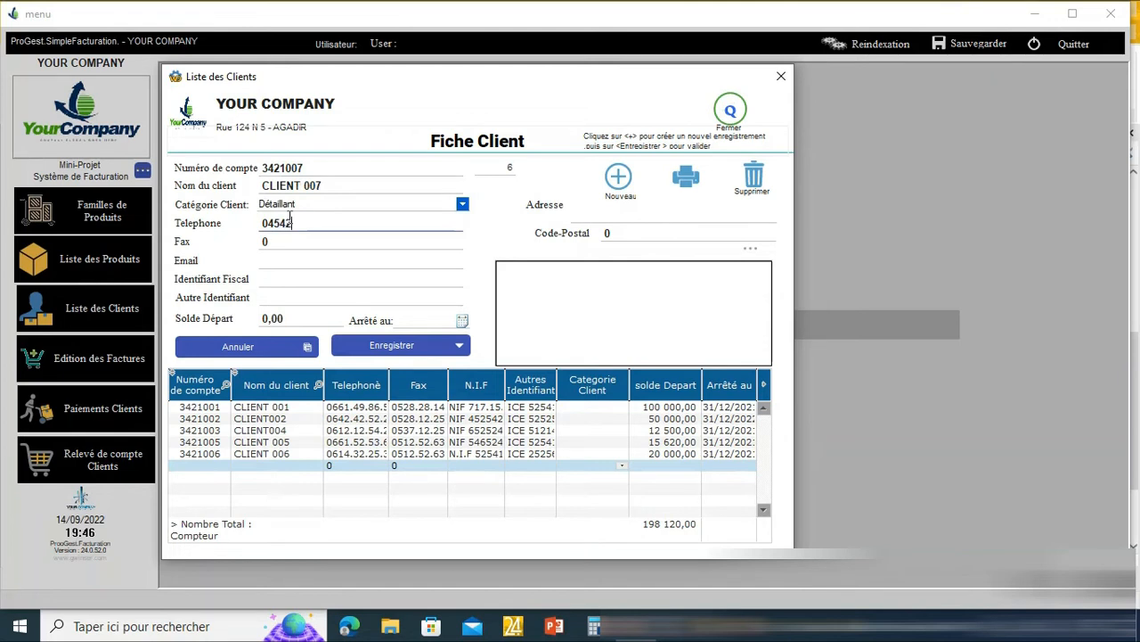
key(Tab)
key(Tab)
key(Tab)
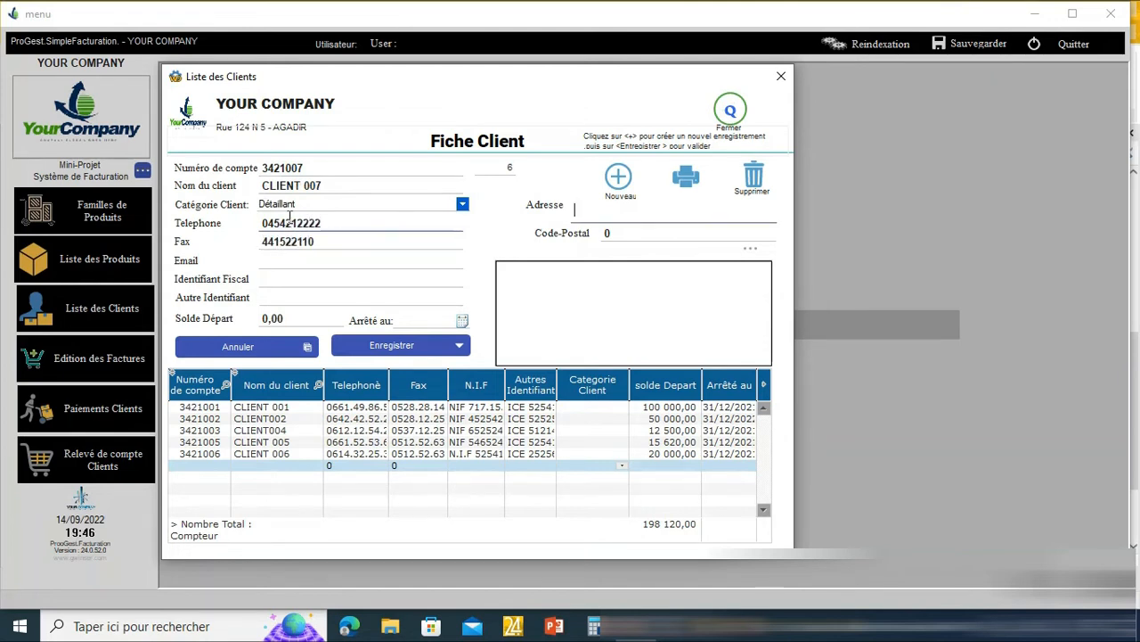
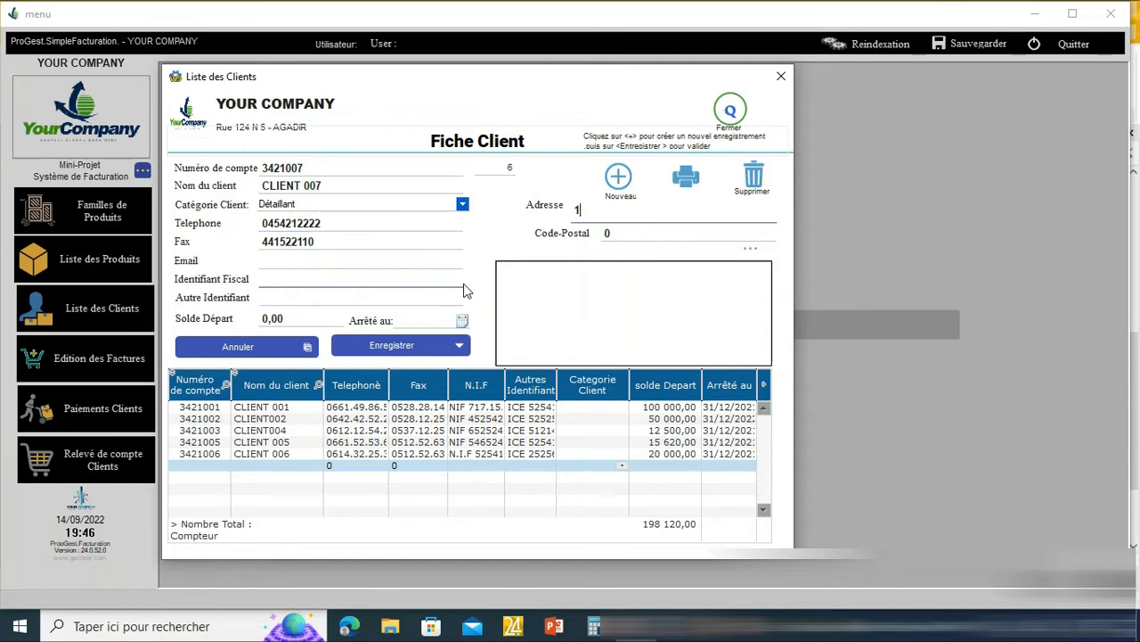
click(753, 250)
double_click(580, 246)
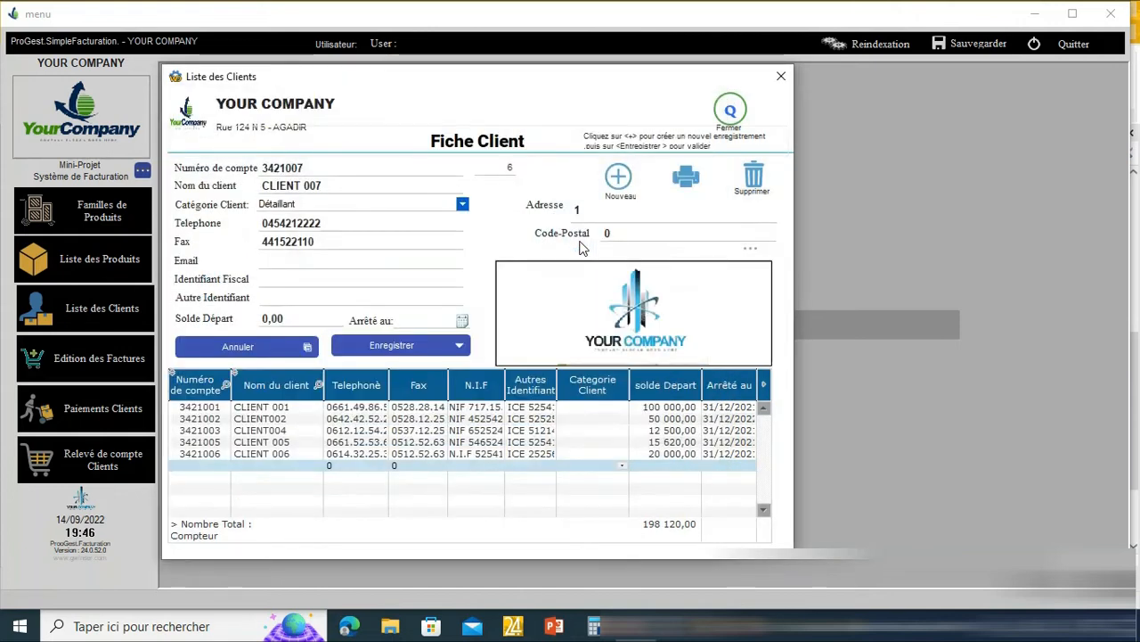
click(397, 339)
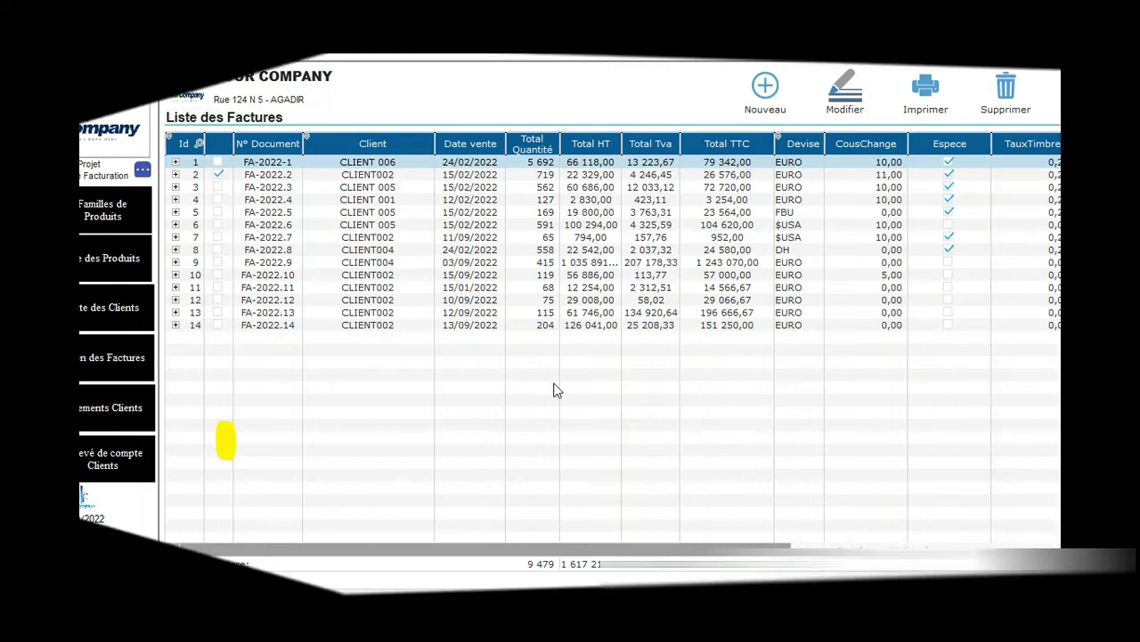
- Start a new invoice dated 14/09/2022 with its order reference for CLIENT002
click(771, 90)
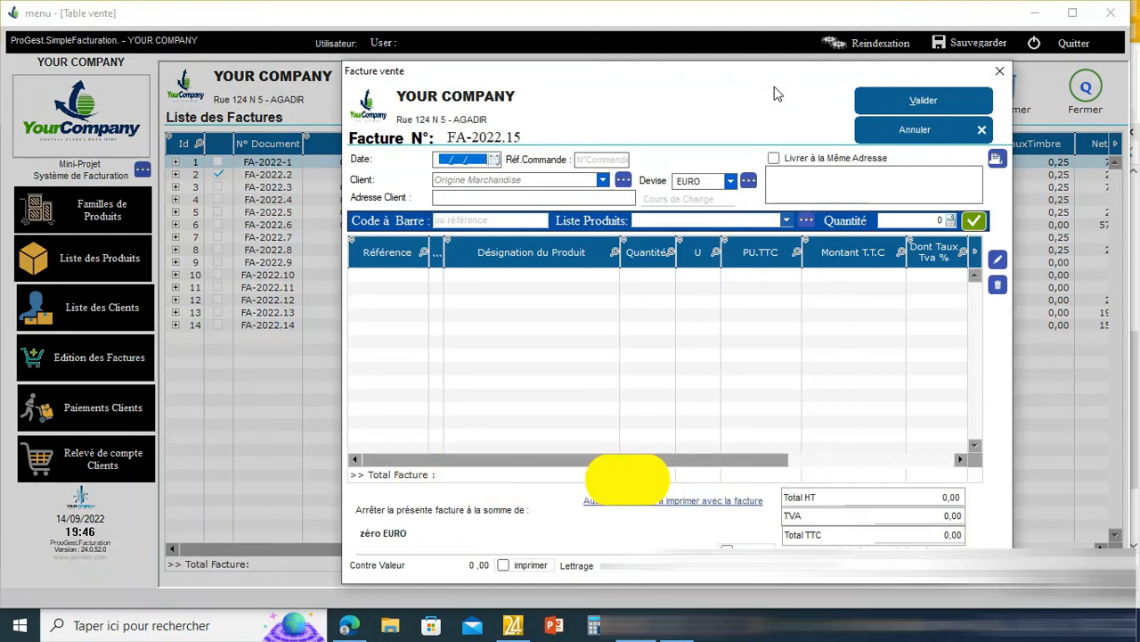
text(14/09/)
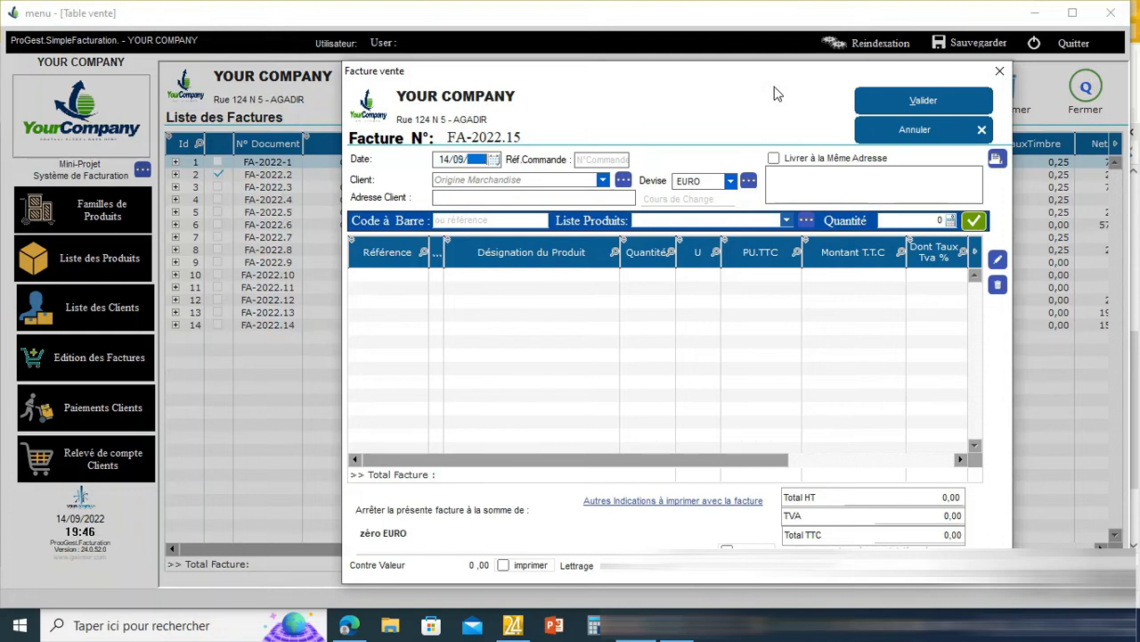
text(2022)
key(Tab)
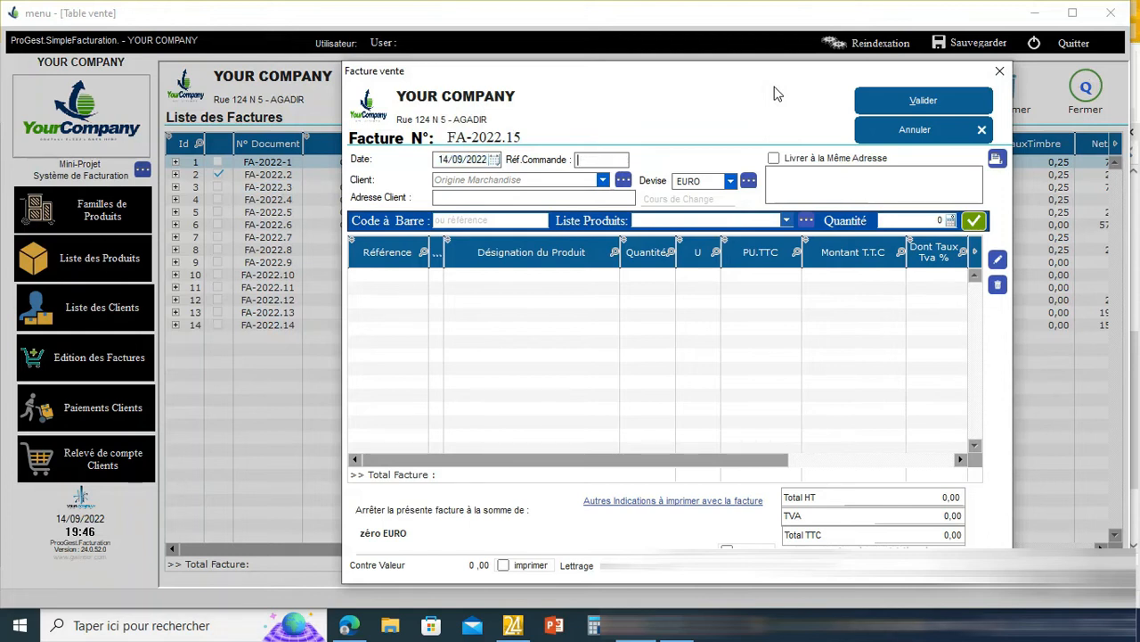
text(BC 414/2022)
key(Tab)
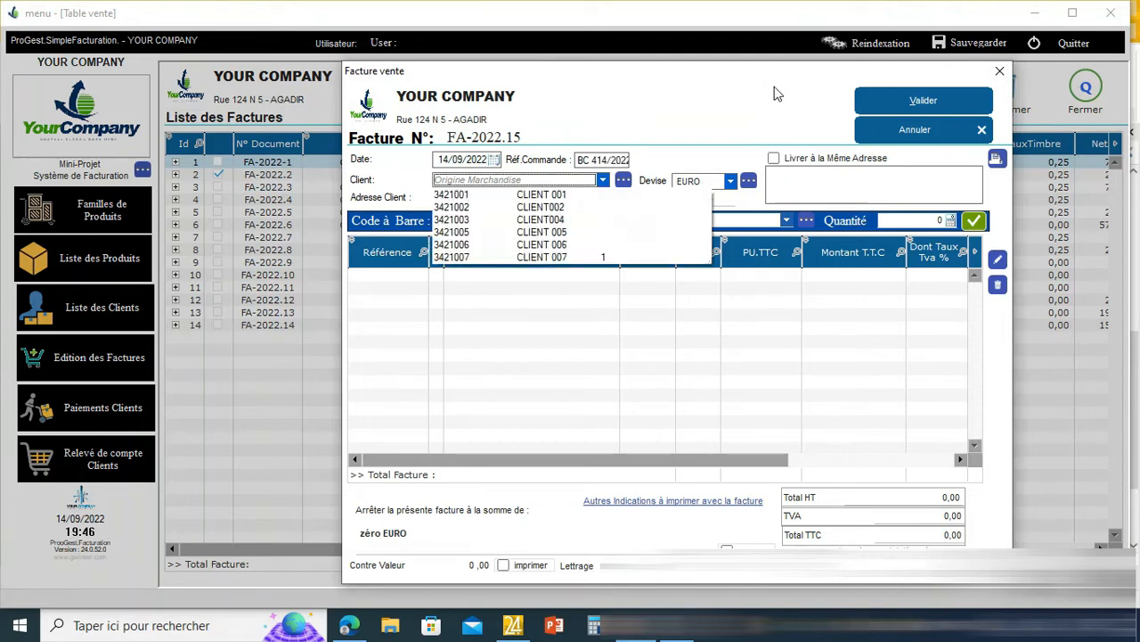
key(Down)
key(Down)
key(Tab)
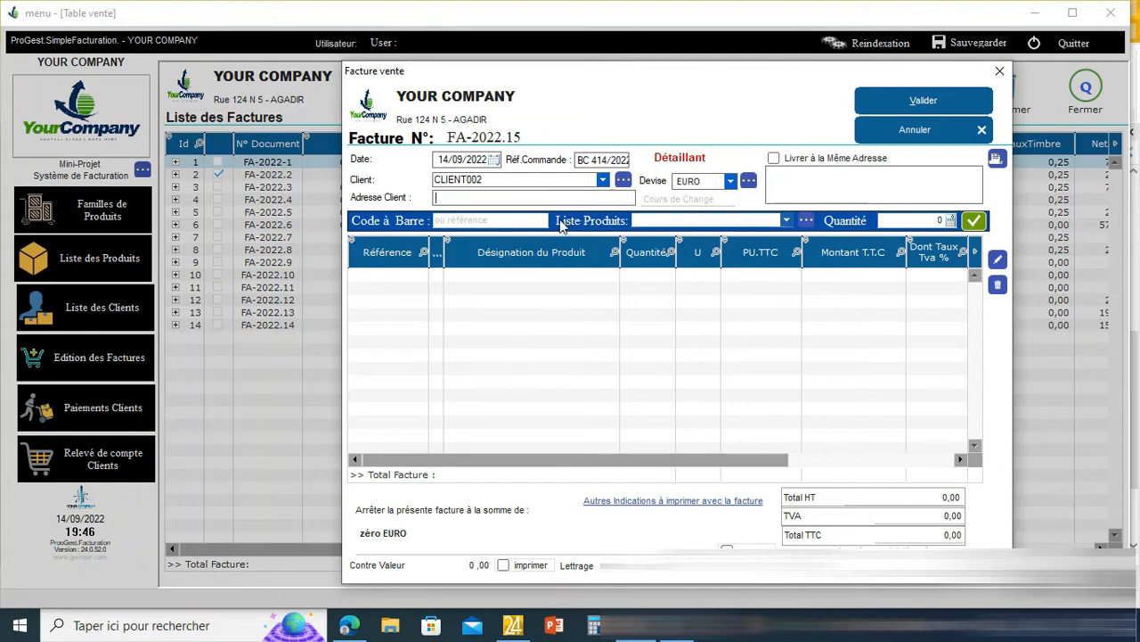
- Add two PRODUIT-016 lines by barcode, with quantities 12 and 542
click(535, 220)
text(12345679554)
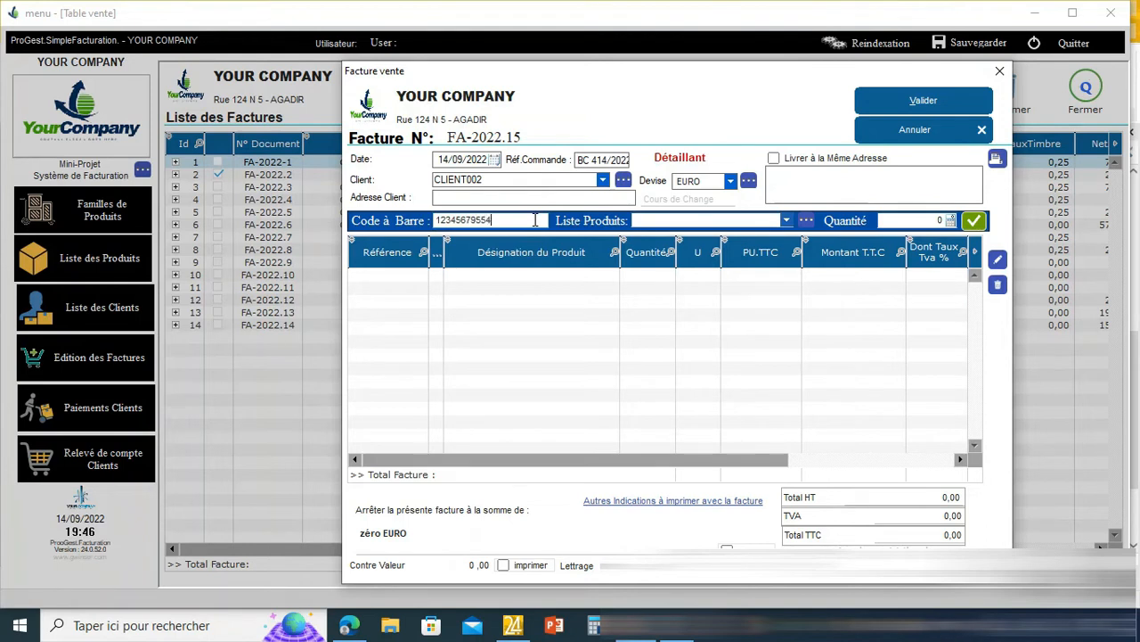
key(Return)
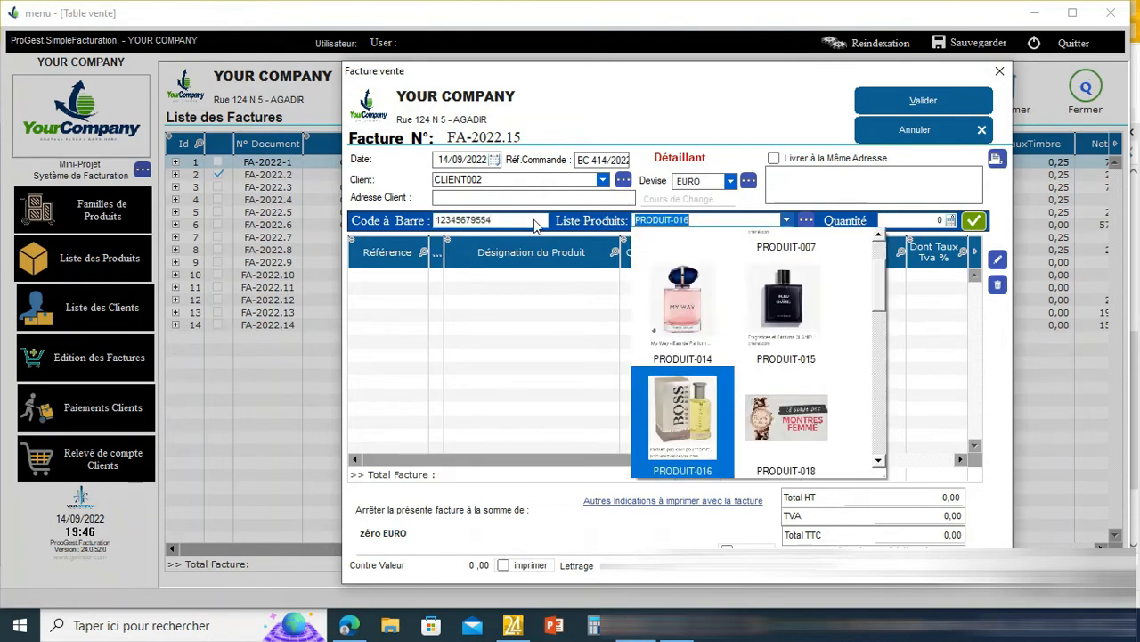
key(Return)
text(12)
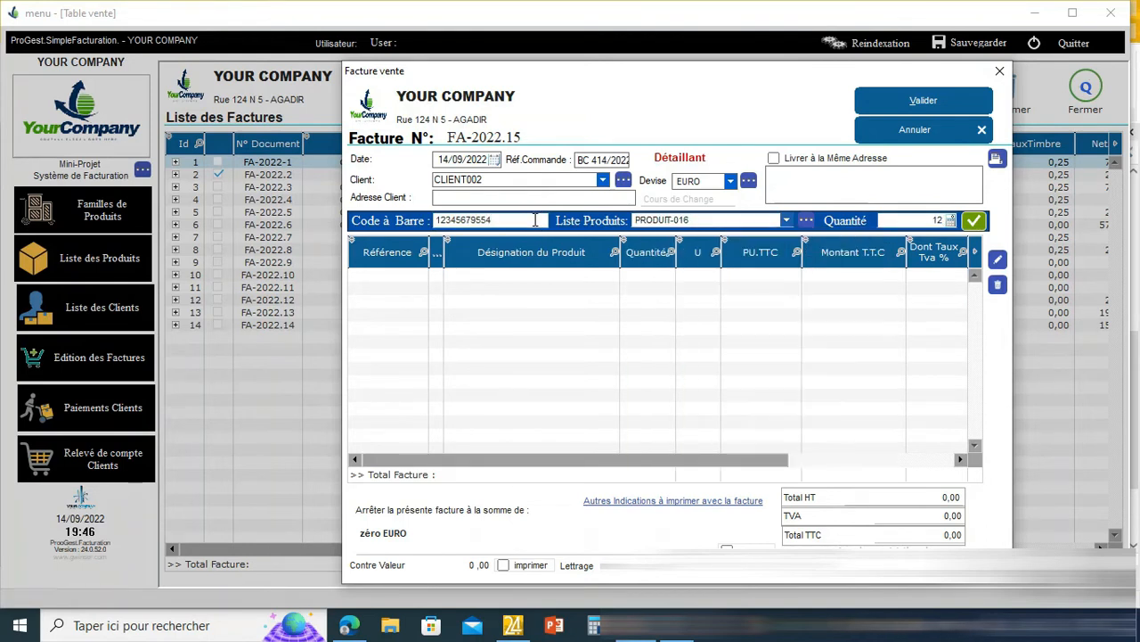
key(Return)
text(4562541251)
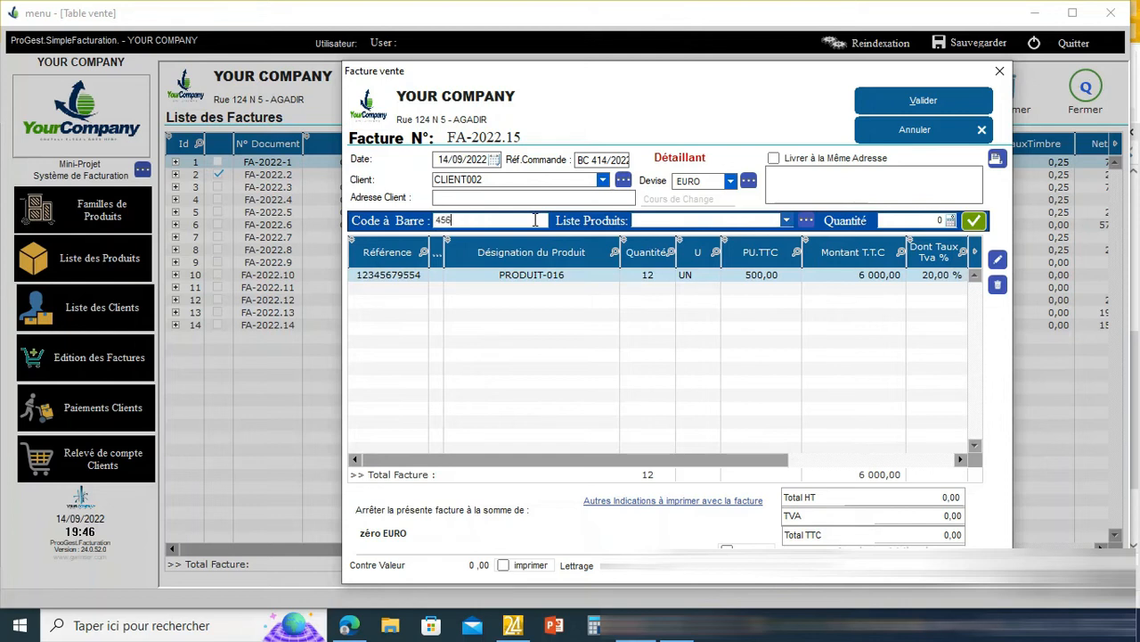
key(Return)
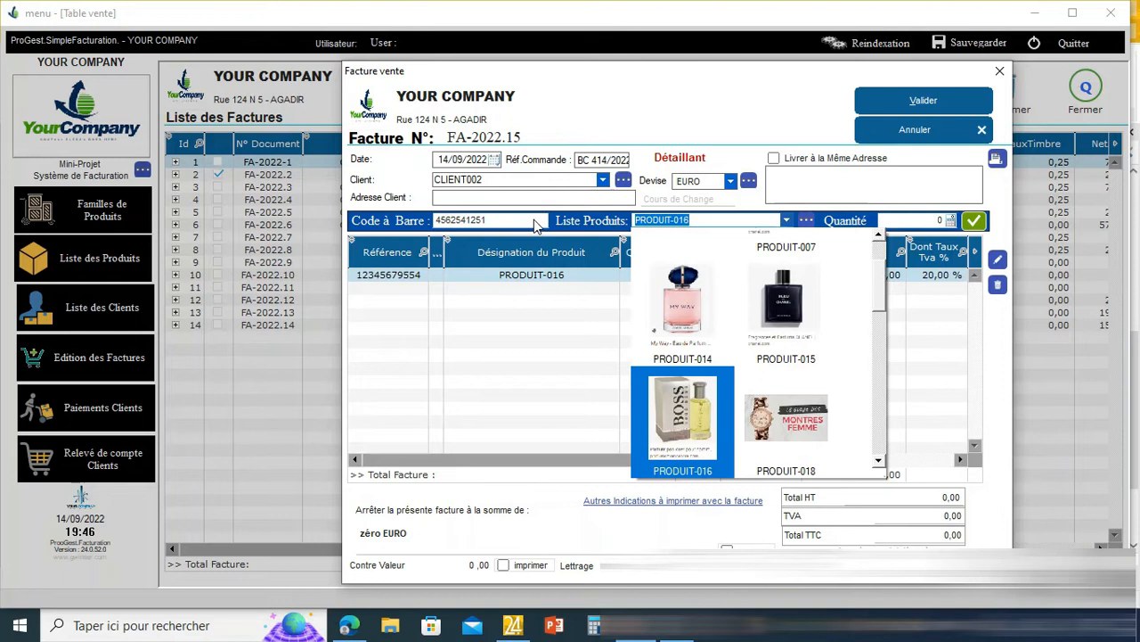
key(Return)
text(542)
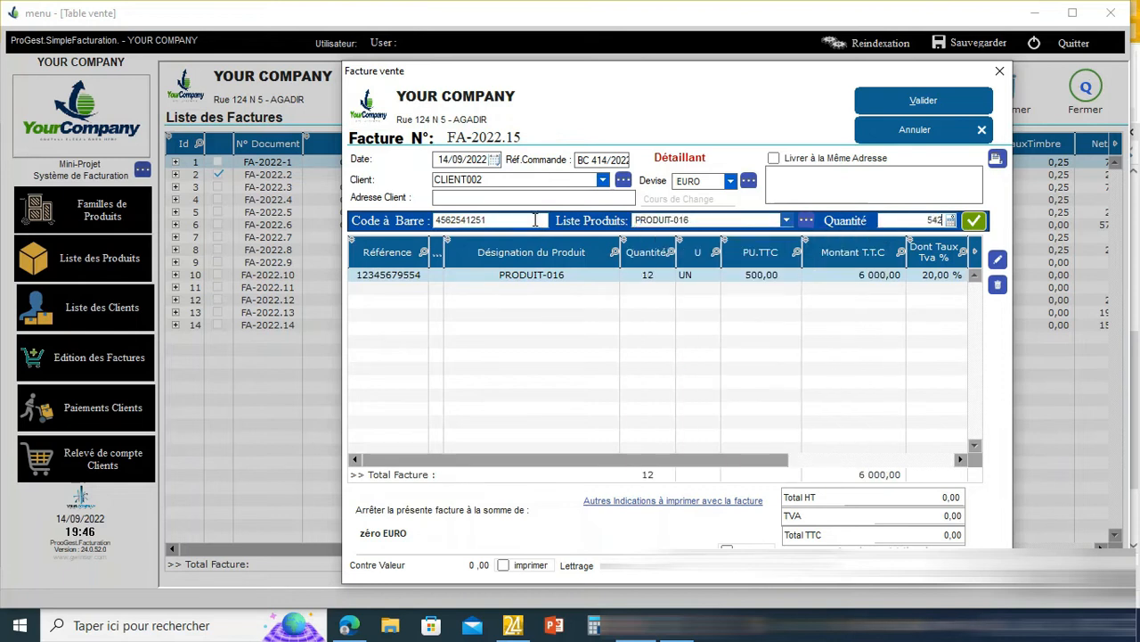
key(Return)
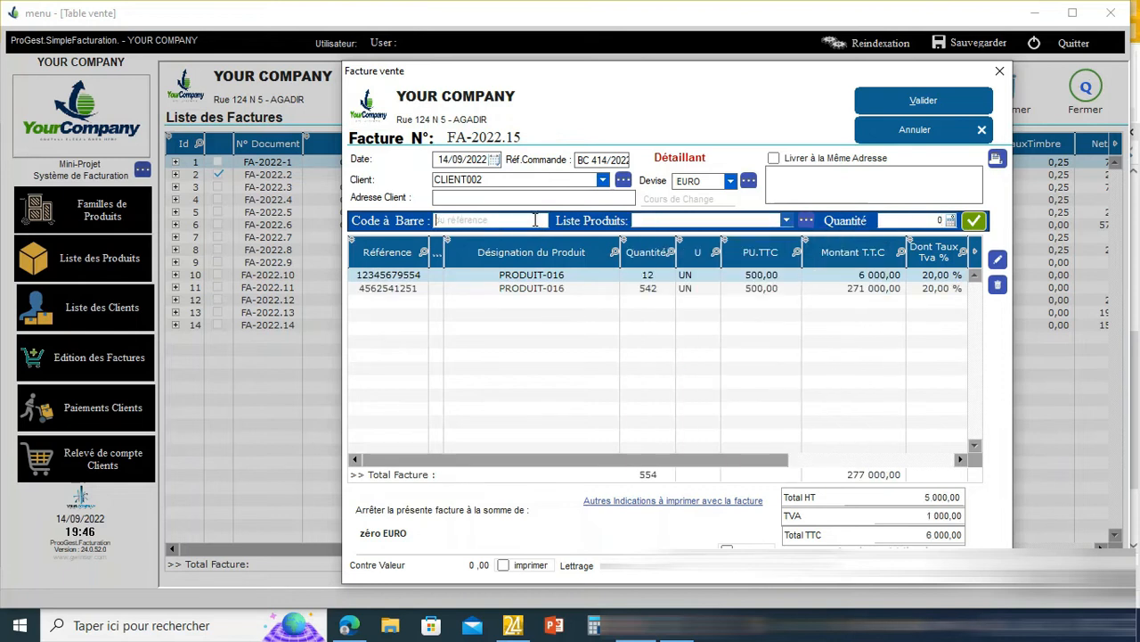
- Add a PRODUIT-018 line with quantity 1 and a PRODUIT-016 line with quantity 45
text(65452154212)
key(Return)
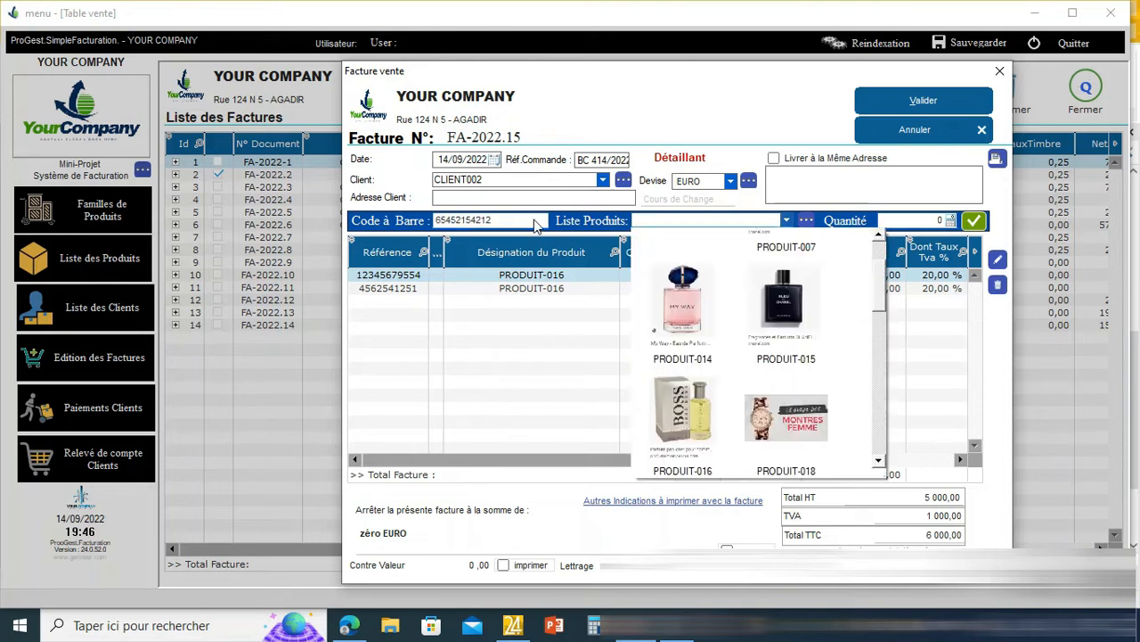
click(777, 405)
key(Return)
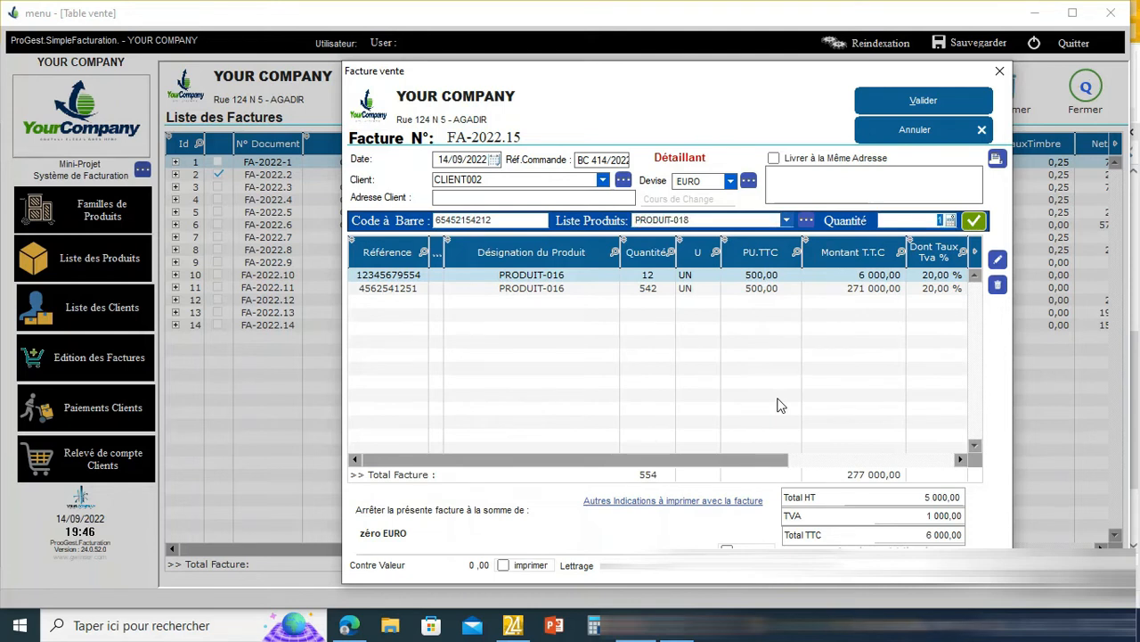
key(Return)
text(45858585455)
key(Return)
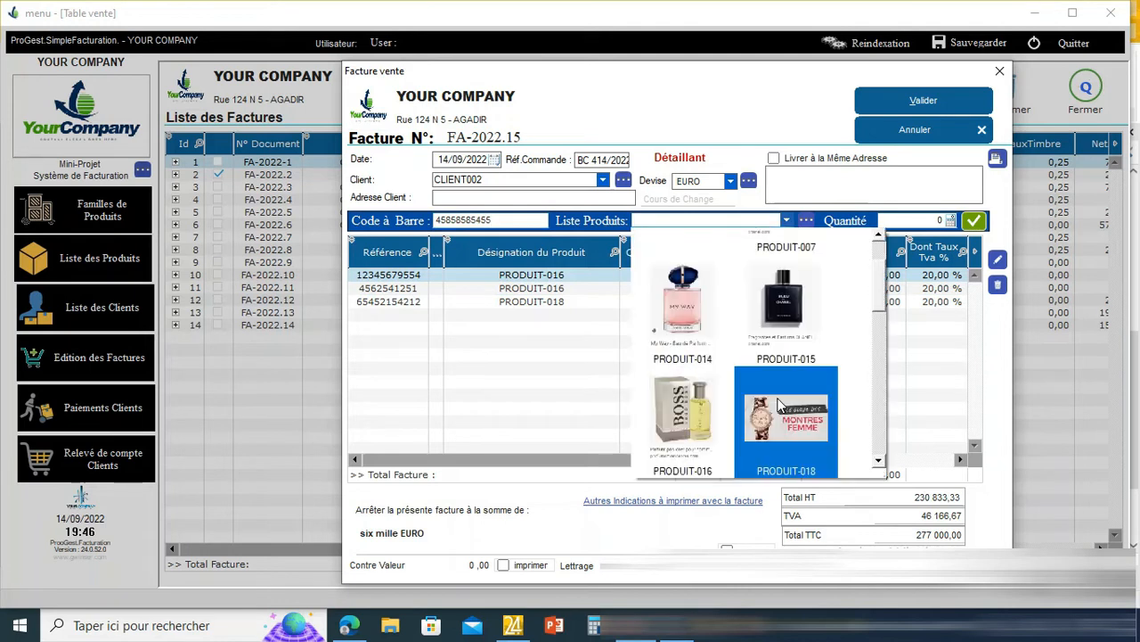
click(700, 423)
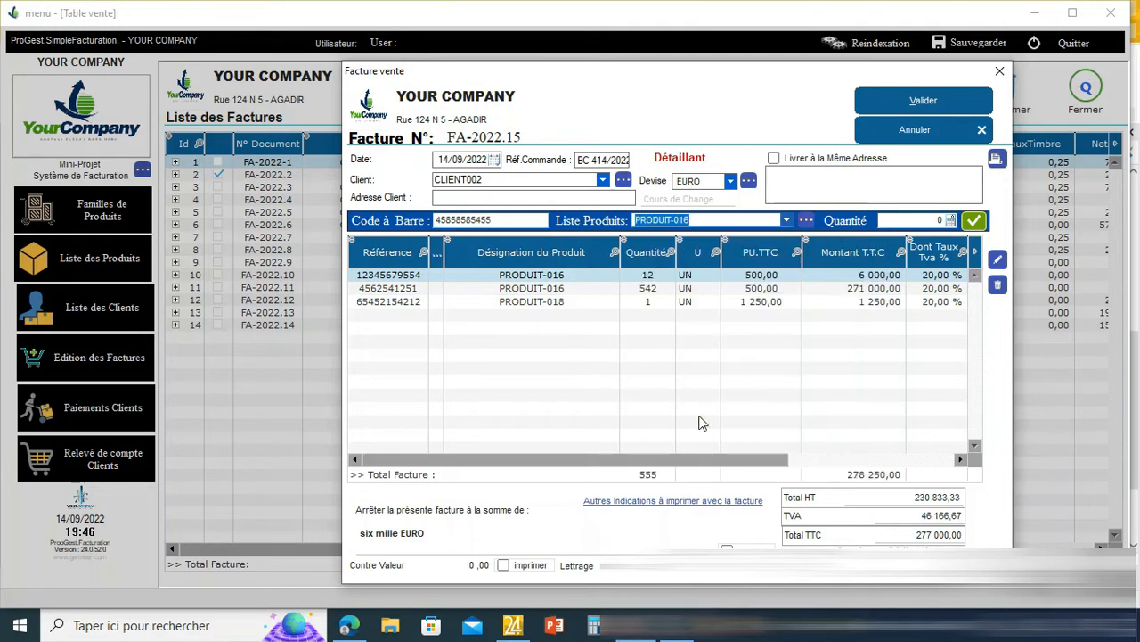
key(Return)
text(45)
key(Return)
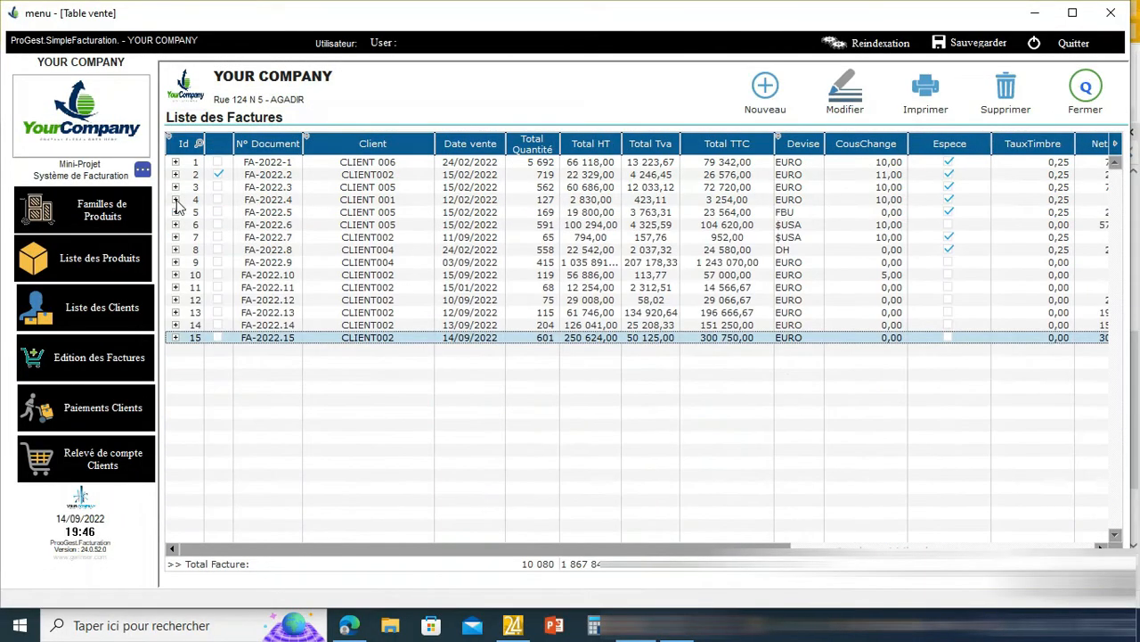
- Expand and collapse invoice FA-2022.6's lines, then dismiss the printing options
click(175, 224)
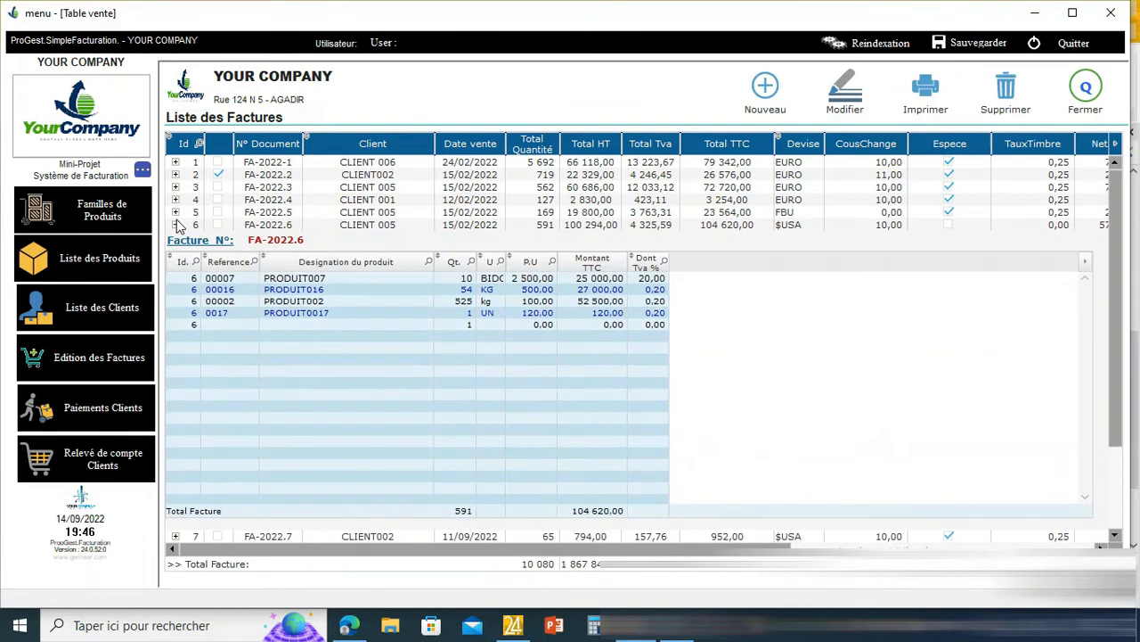
click(175, 224)
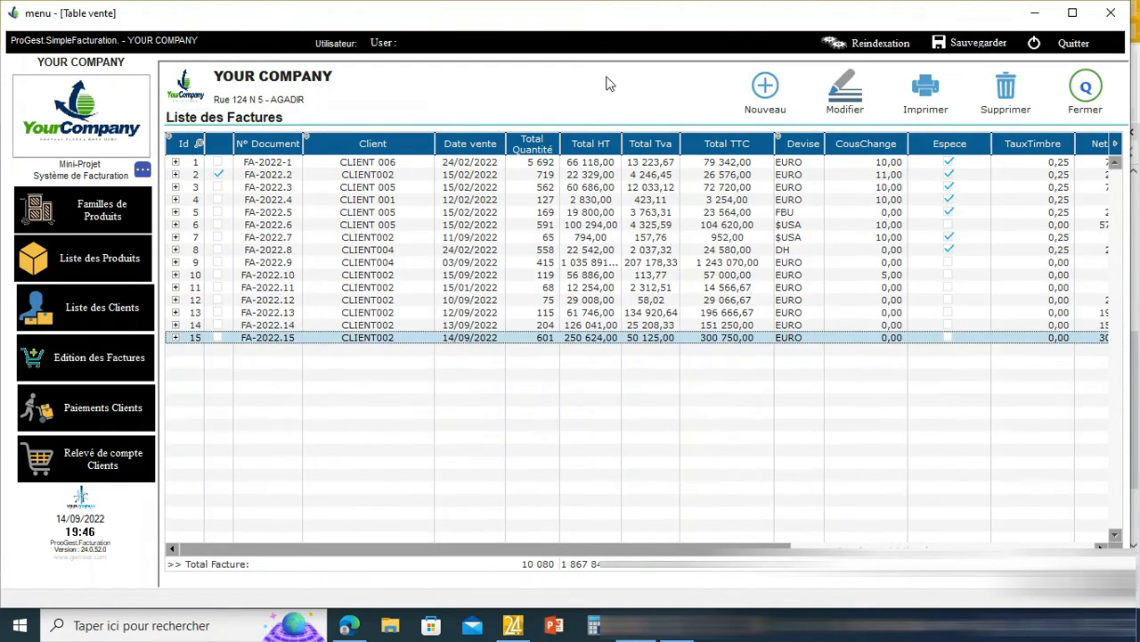
click(919, 93)
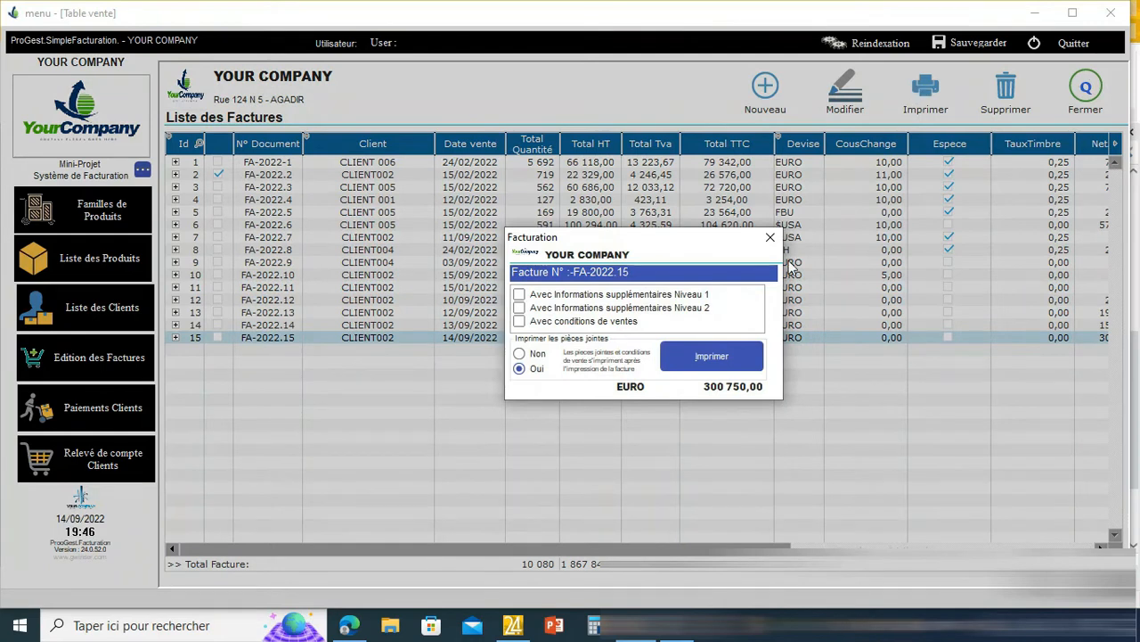
click(771, 238)
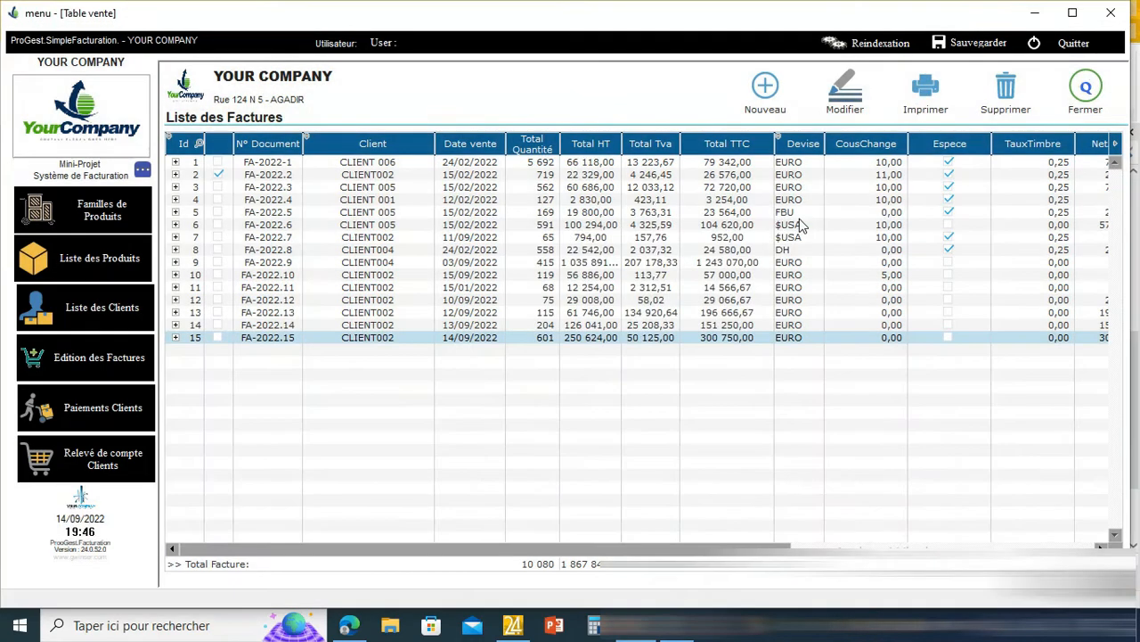
- Print invoice FA-2022.4 to a preview, page through it, and close it
click(805, 203)
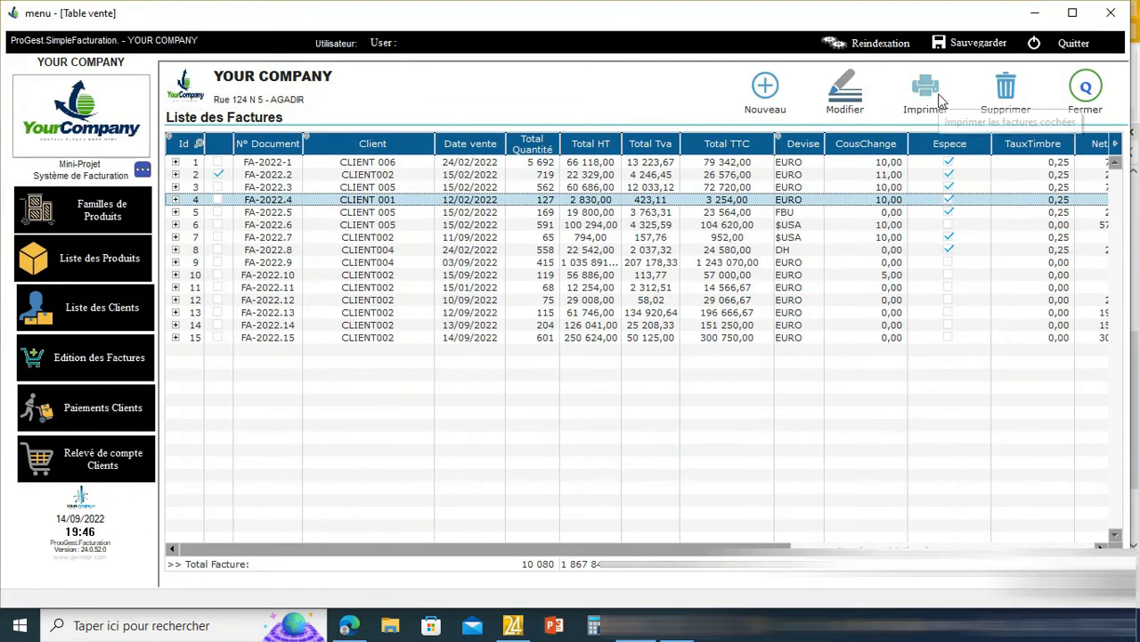
click(939, 100)
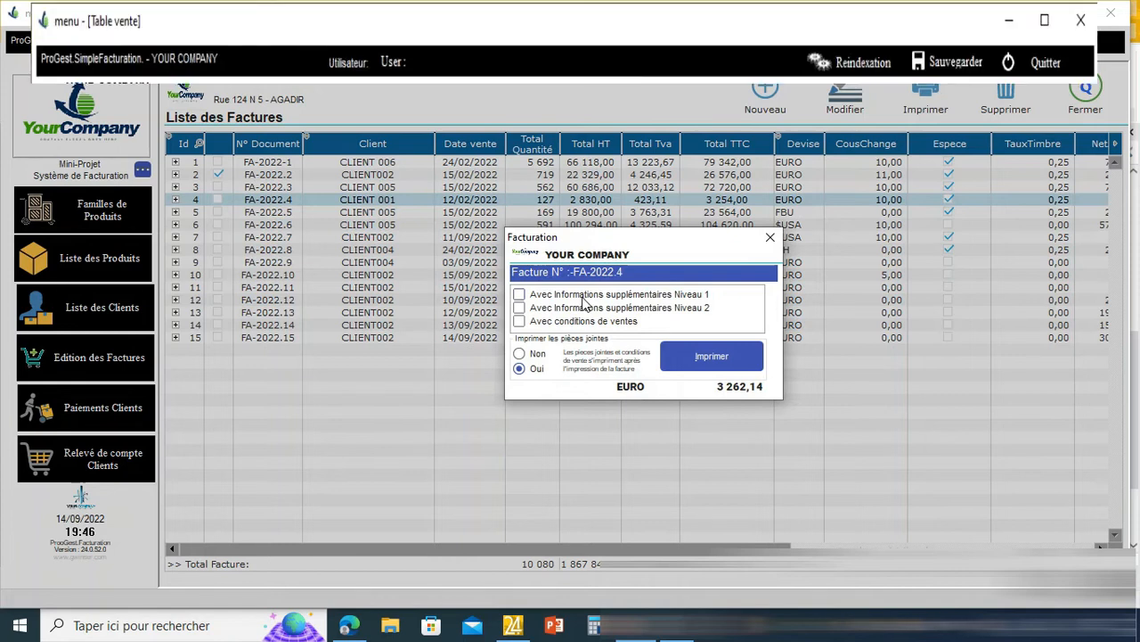
click(703, 359)
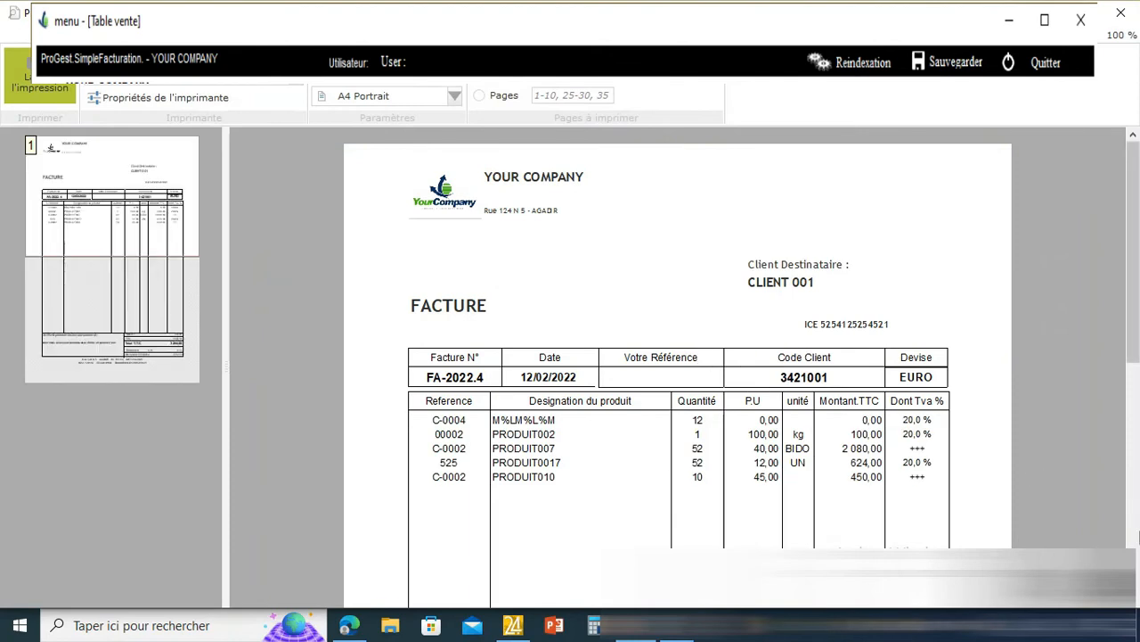
click(1135, 540)
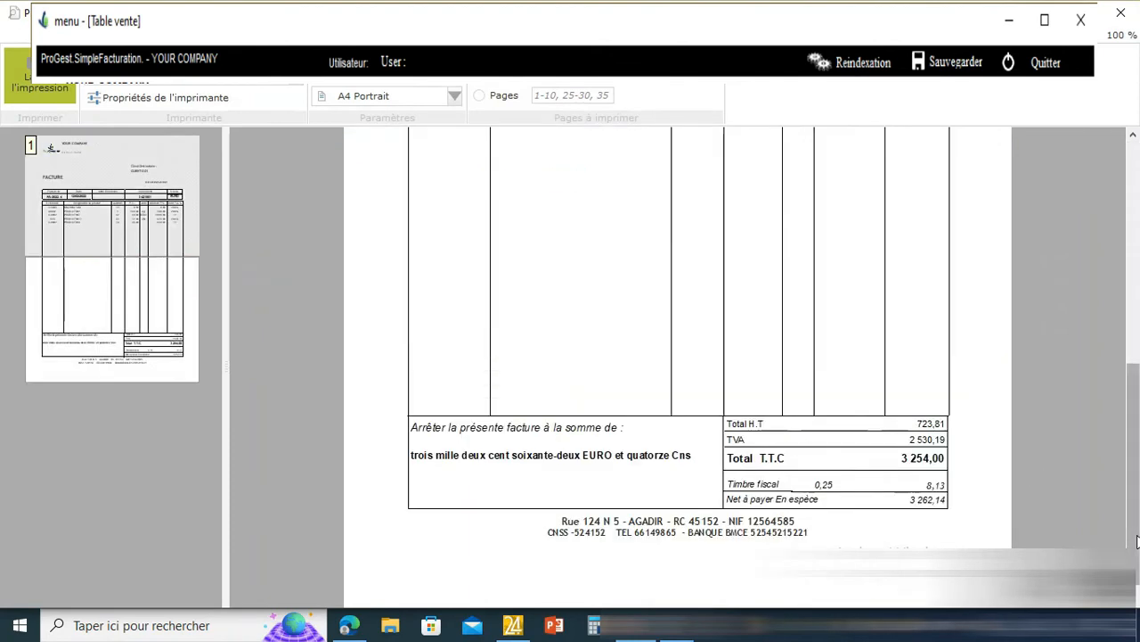
click(1133, 135)
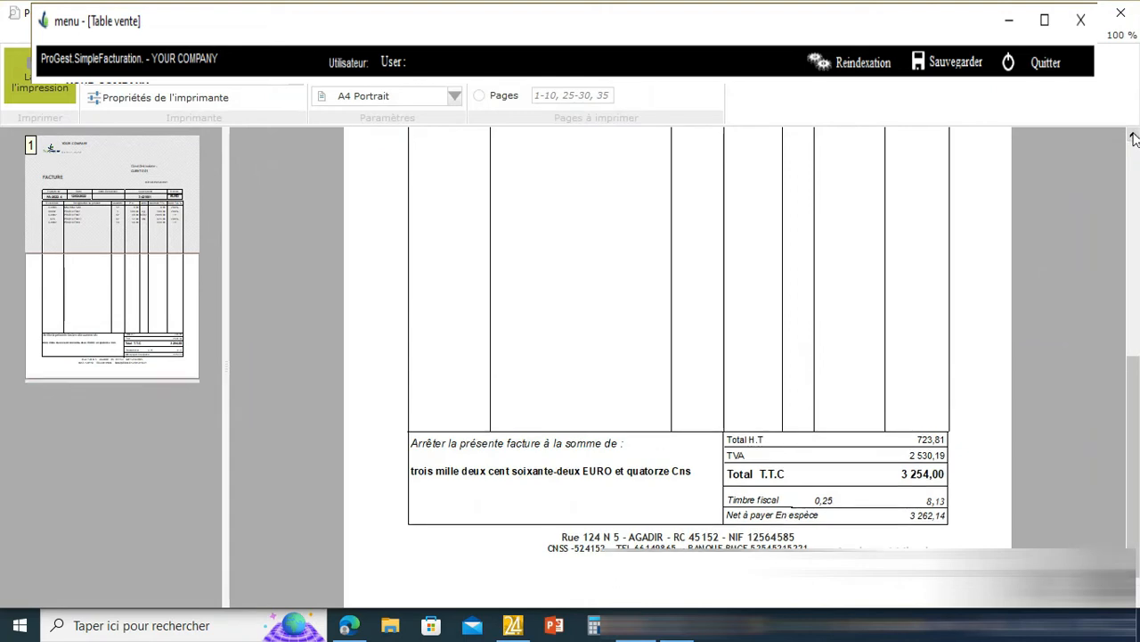
click(1133, 137)
click(1133, 136)
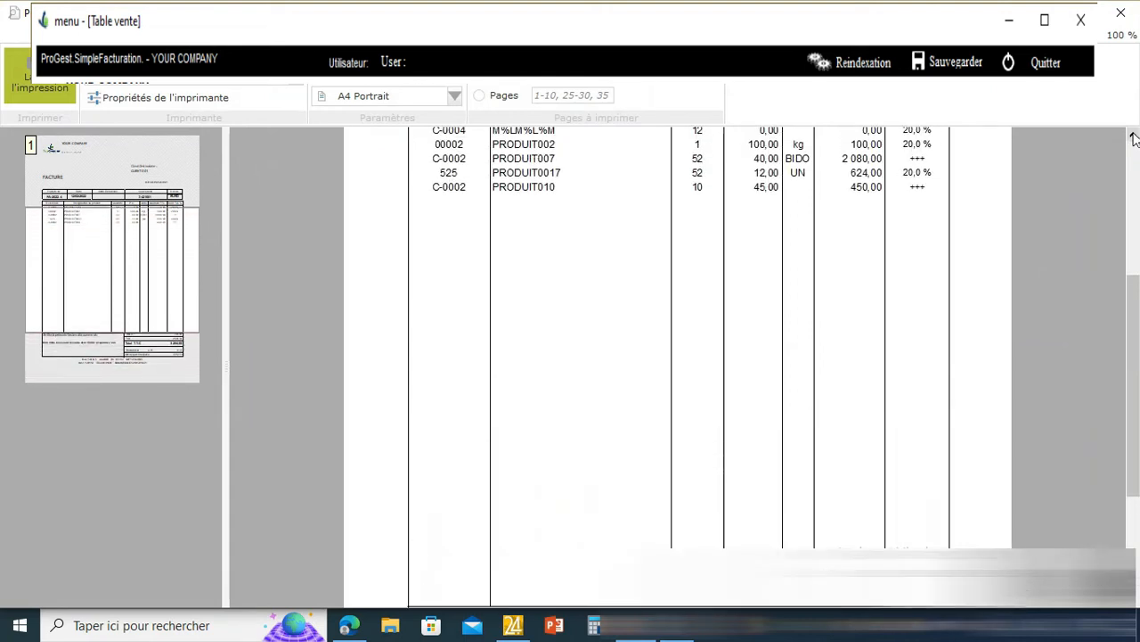
click(1134, 137)
click(1133, 136)
click(1134, 136)
click(1133, 137)
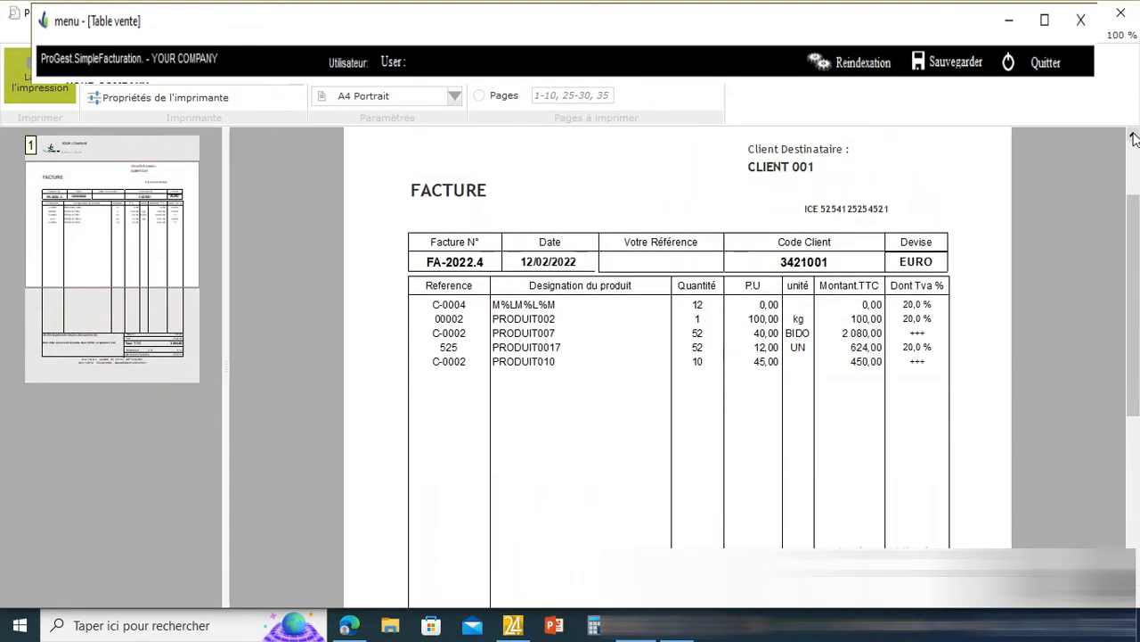
click(1133, 136)
click(1133, 137)
click(1134, 137)
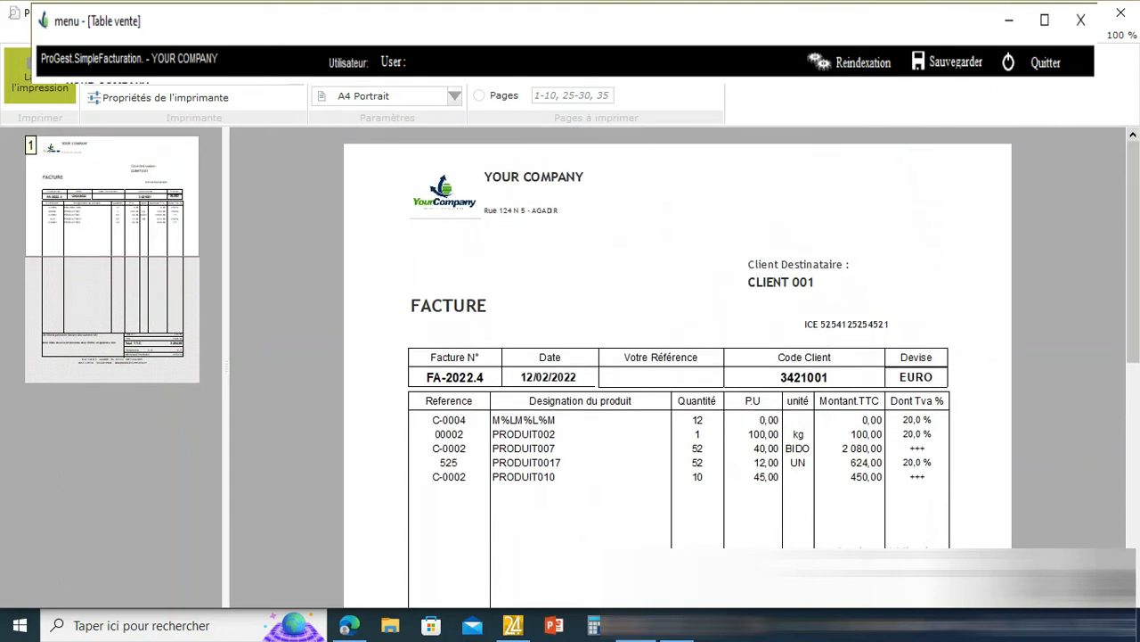
click(1122, 18)
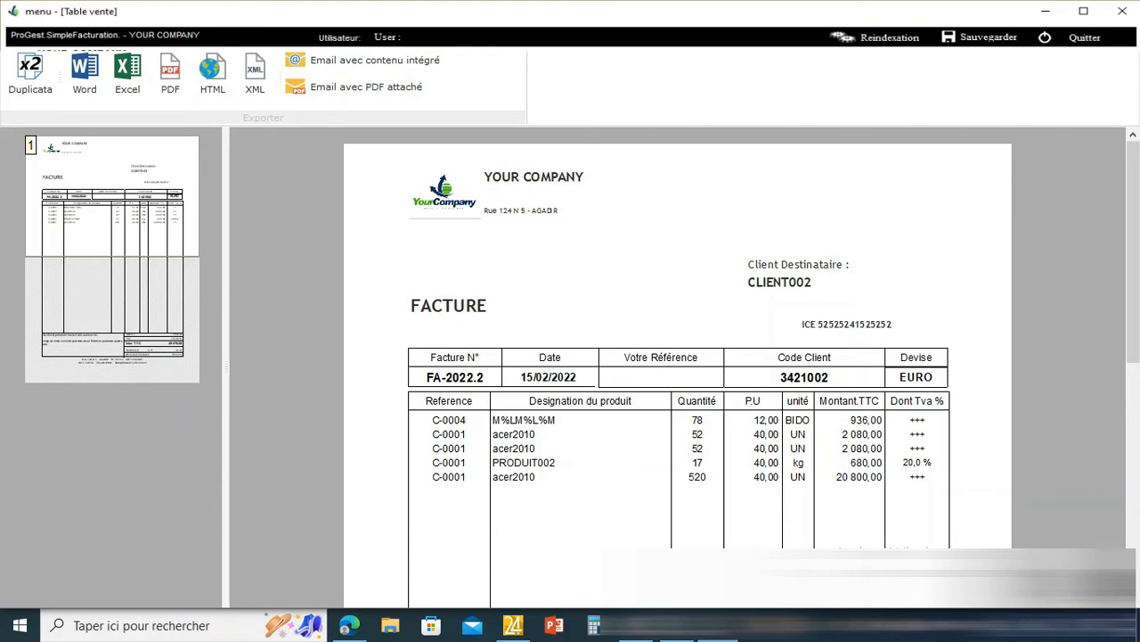
- Draw a text annotation box below the invoice rows in the preview
click(499, 40)
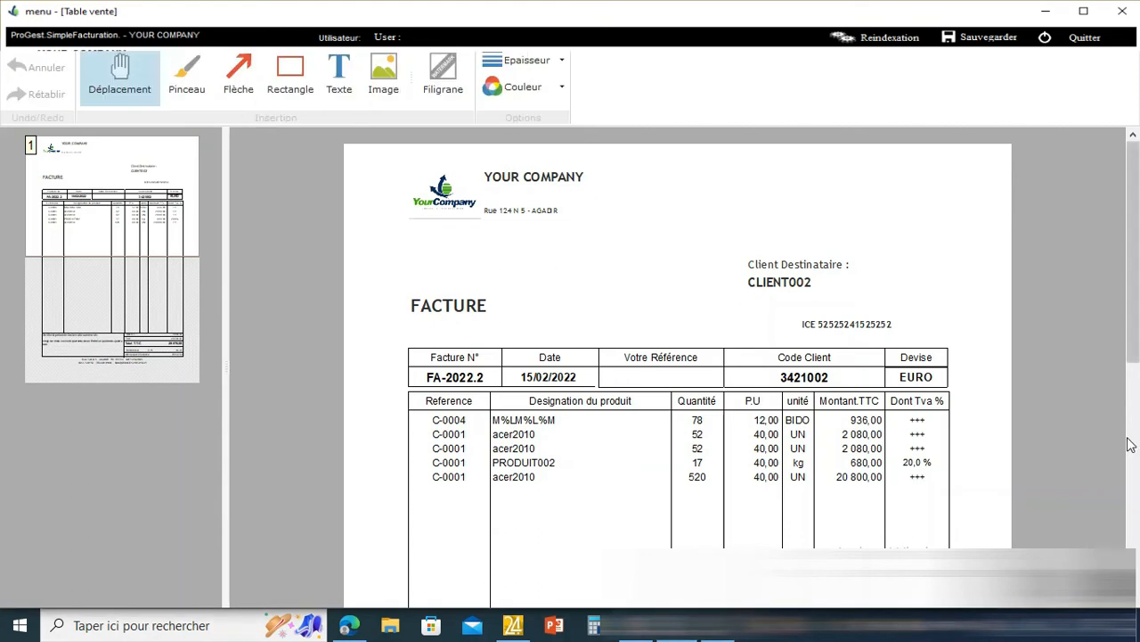
drag(1137, 345, 1125, 495)
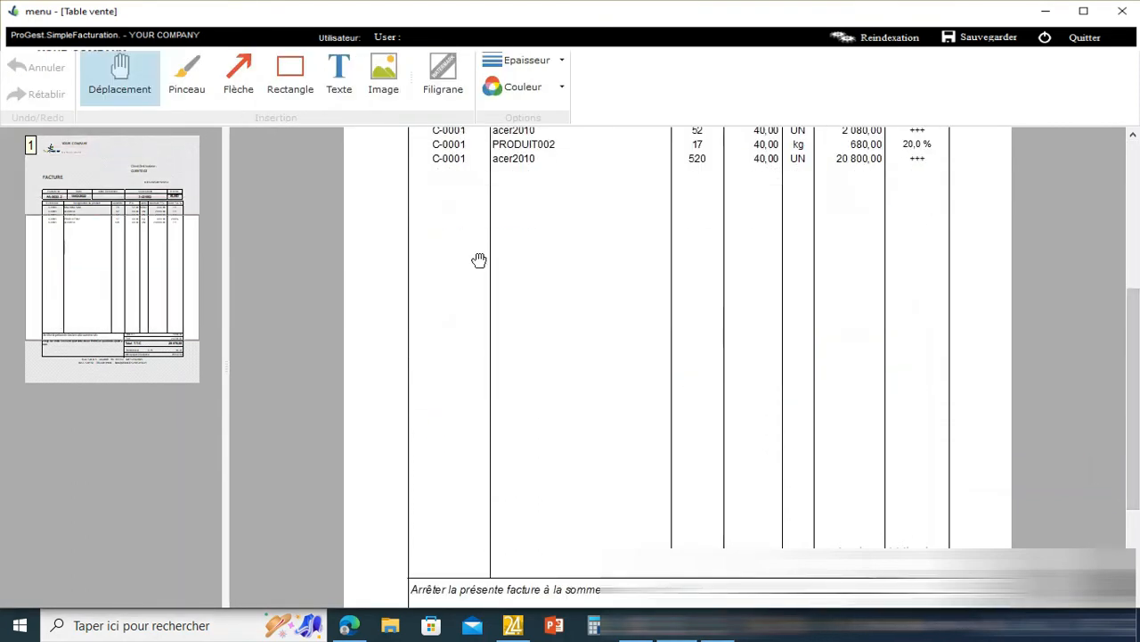
click(344, 79)
drag(506, 218, 652, 342)
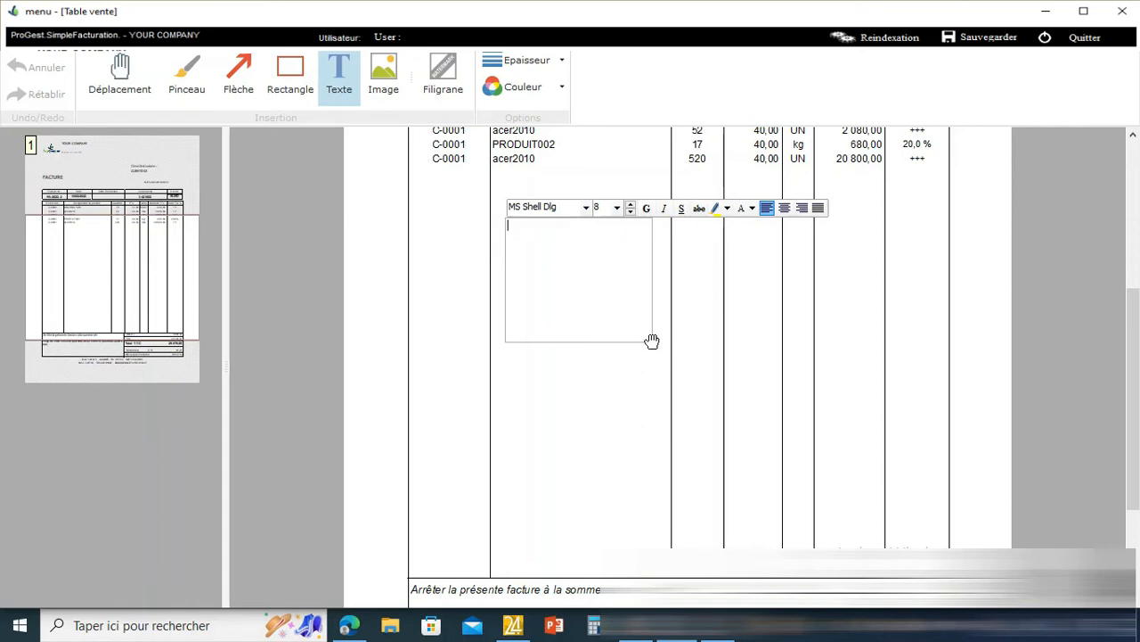
- Type the COMPTE BQNCAIRE heading with the bank account number, and a SWIFT line below
text(COMPTE BQNCQIRE)
key(BackSpace)
key(BackSpace)
key(BackSpace)
key(BackSpace)
text(AIRE )
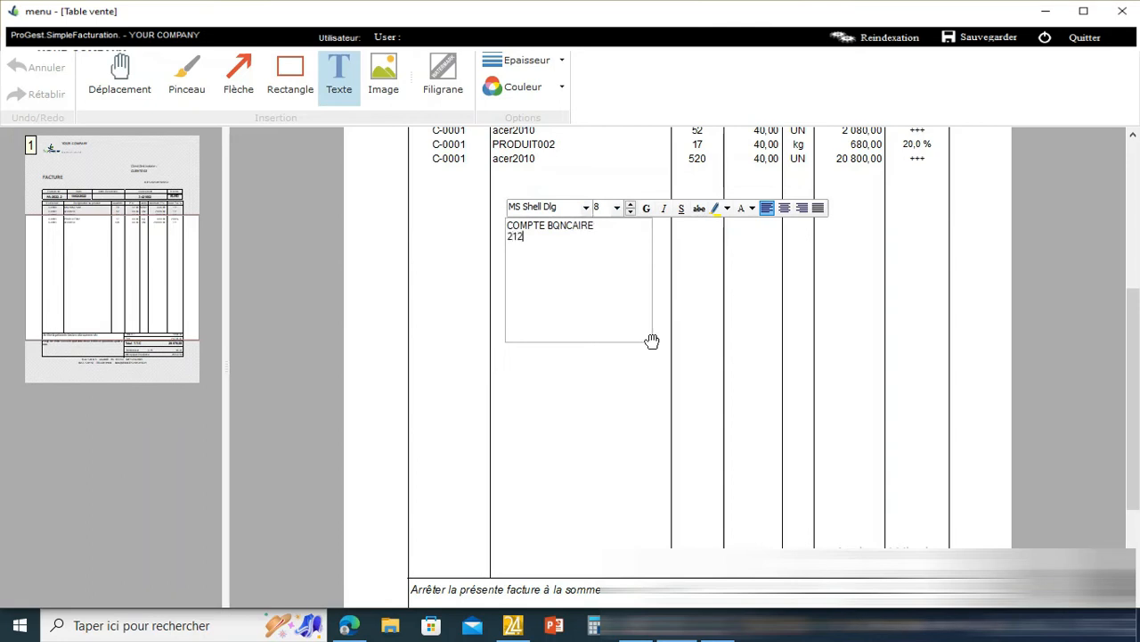
key(Return)
text(SZI)
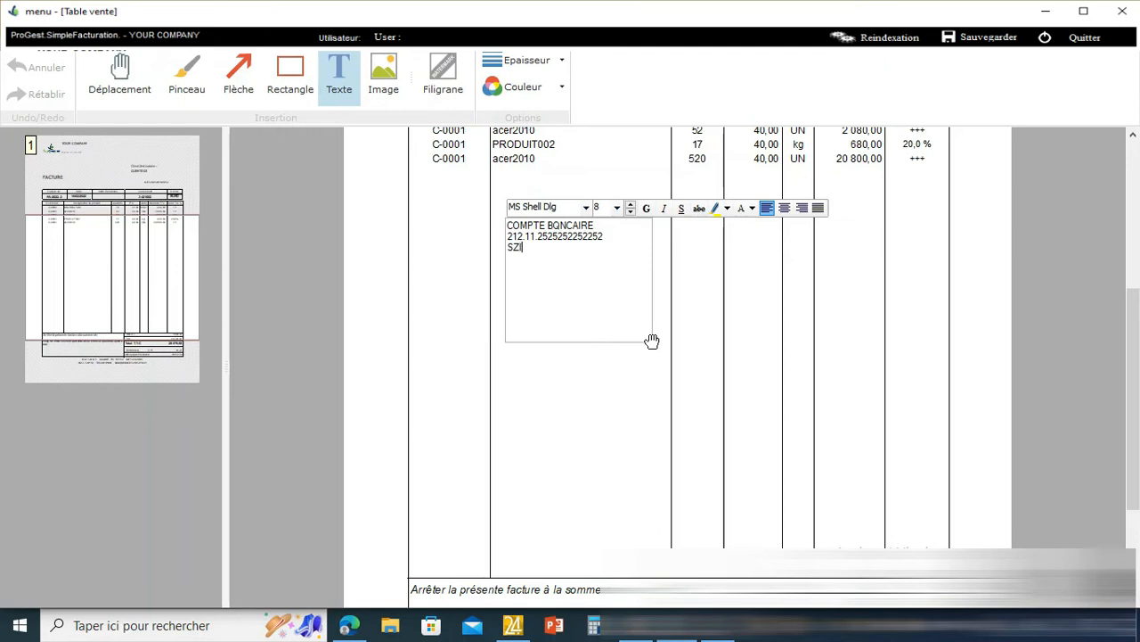
key(BackSpace)
key(BackSpace)
key(BackSpace)
key(BackSpace)
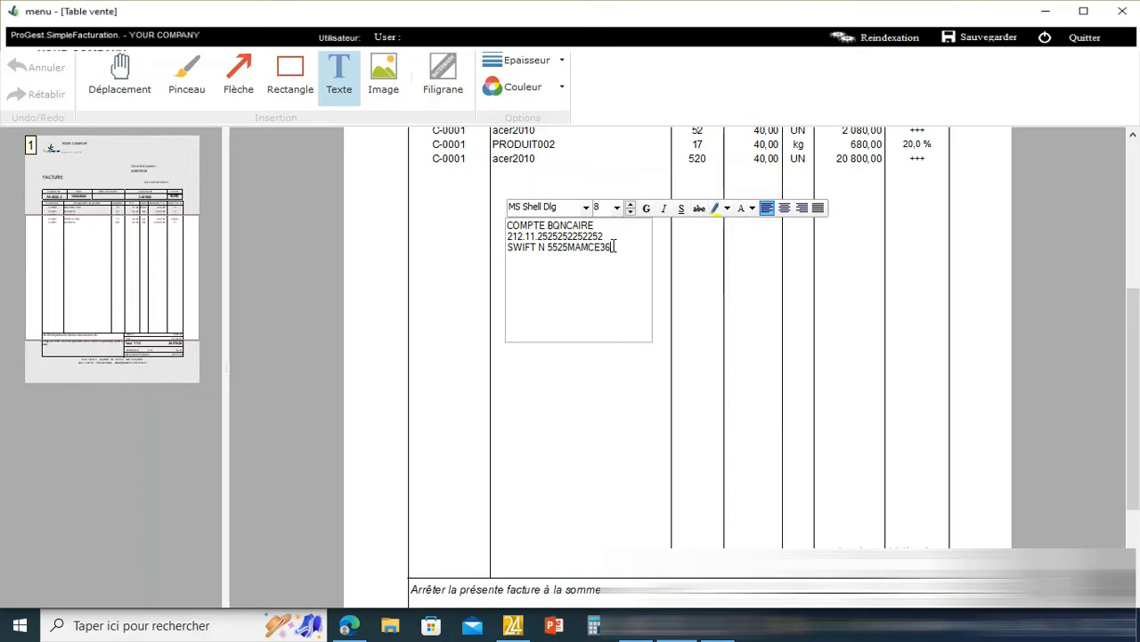
- Make the SWIFT line size 14, green and centred
triple_click(613, 247)
click(630, 203)
click(630, 204)
click(631, 203)
click(631, 203)
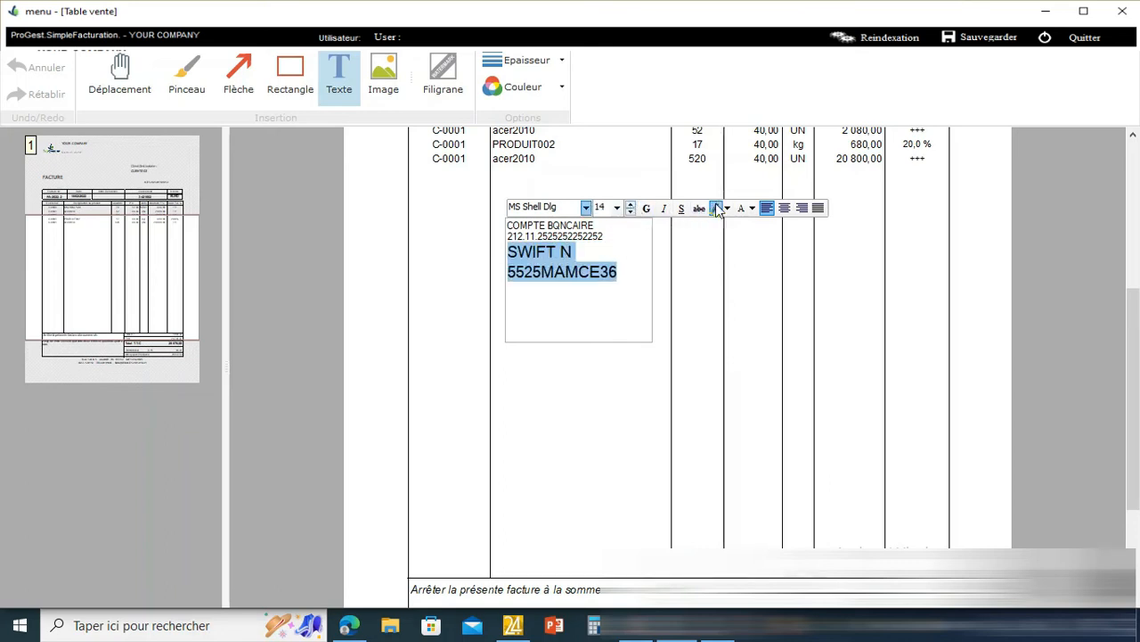
click(753, 210)
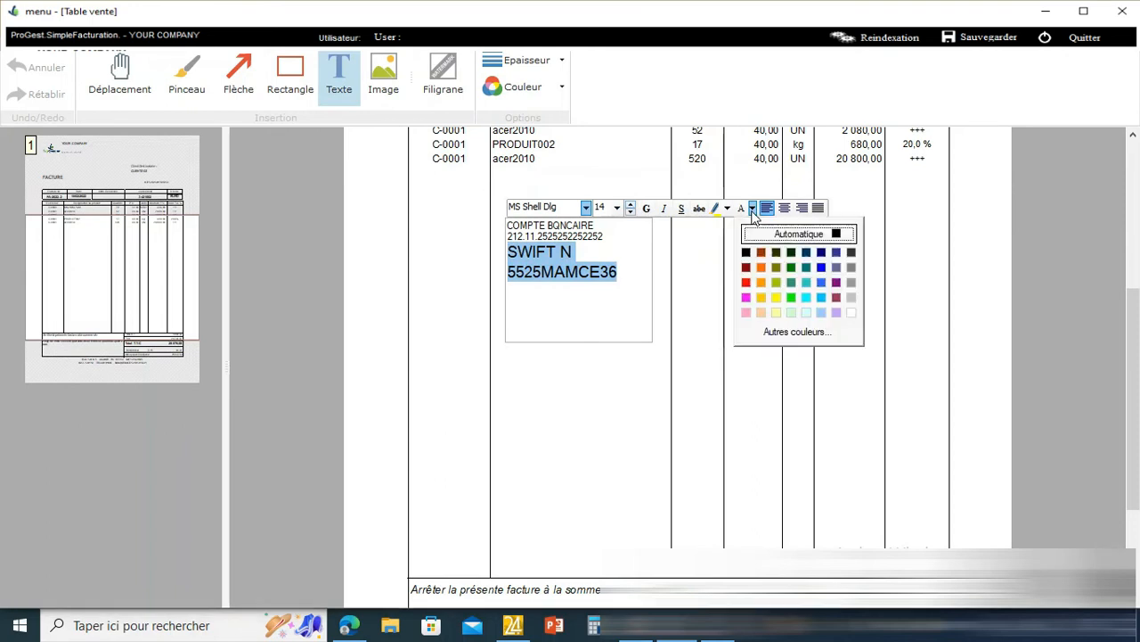
click(792, 267)
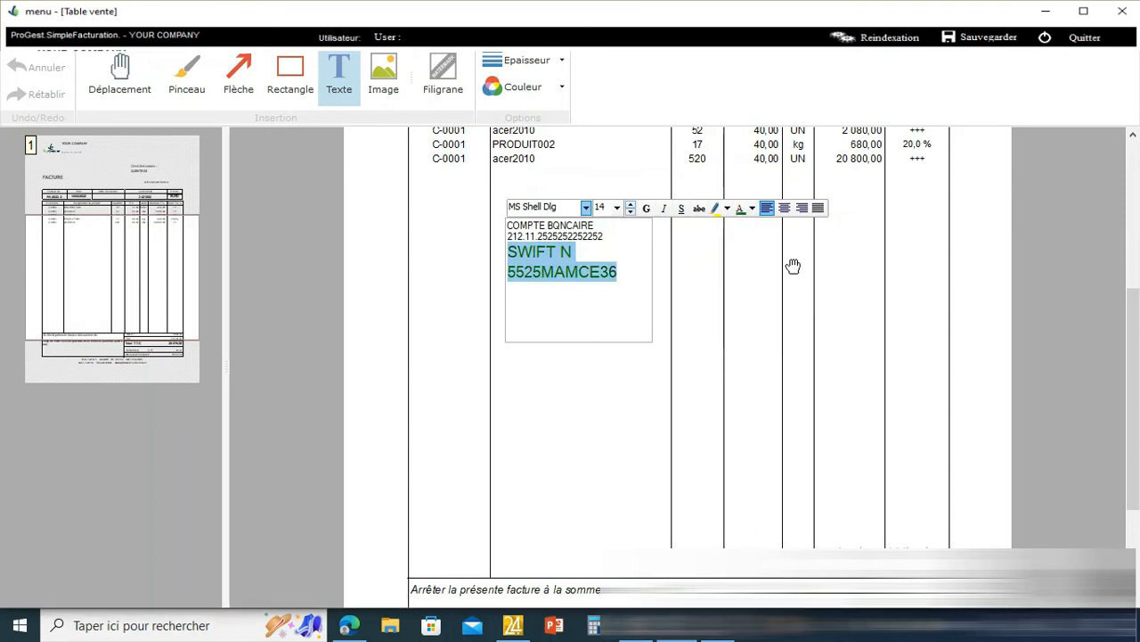
click(785, 210)
click(673, 278)
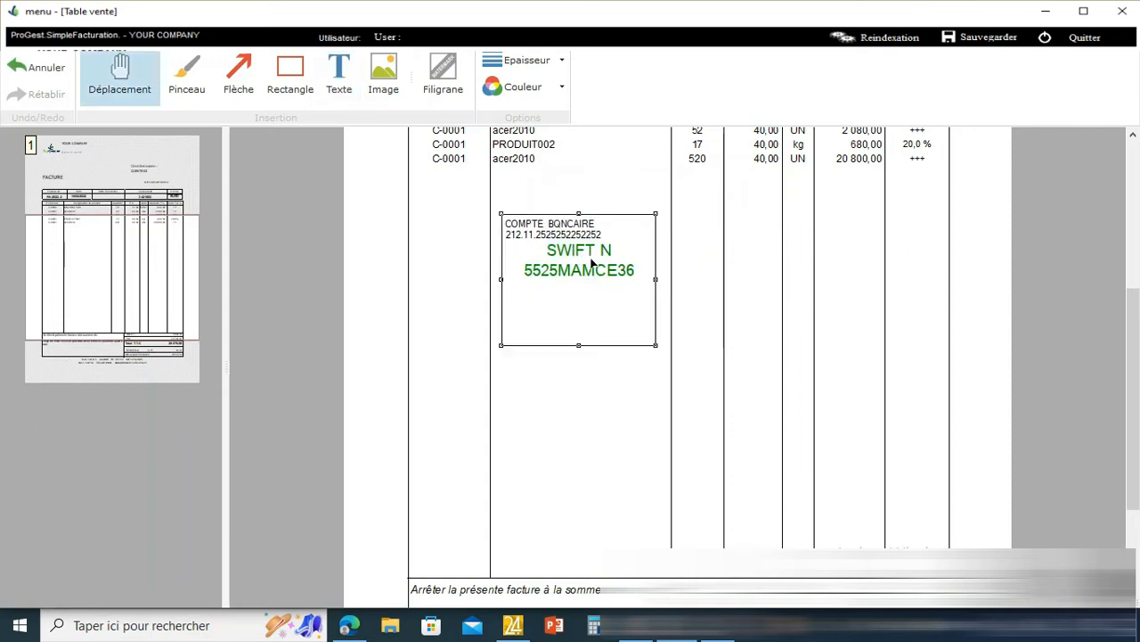
- Centre the COMPTE BQNCAIRE heading and bank account number lines as well
click(571, 230)
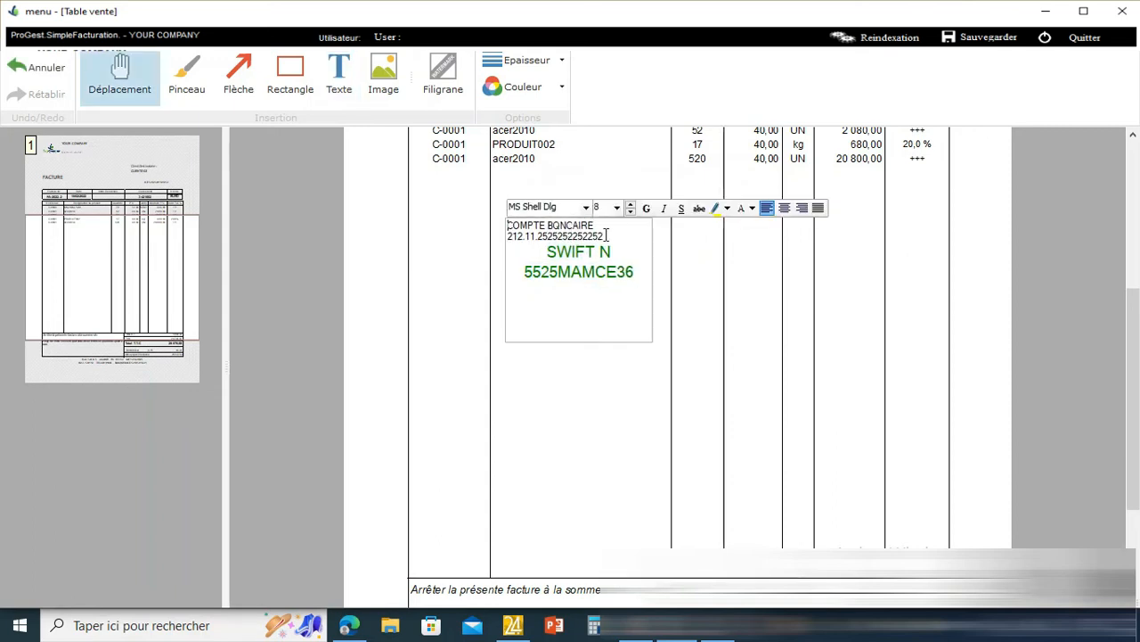
drag(606, 235, 490, 223)
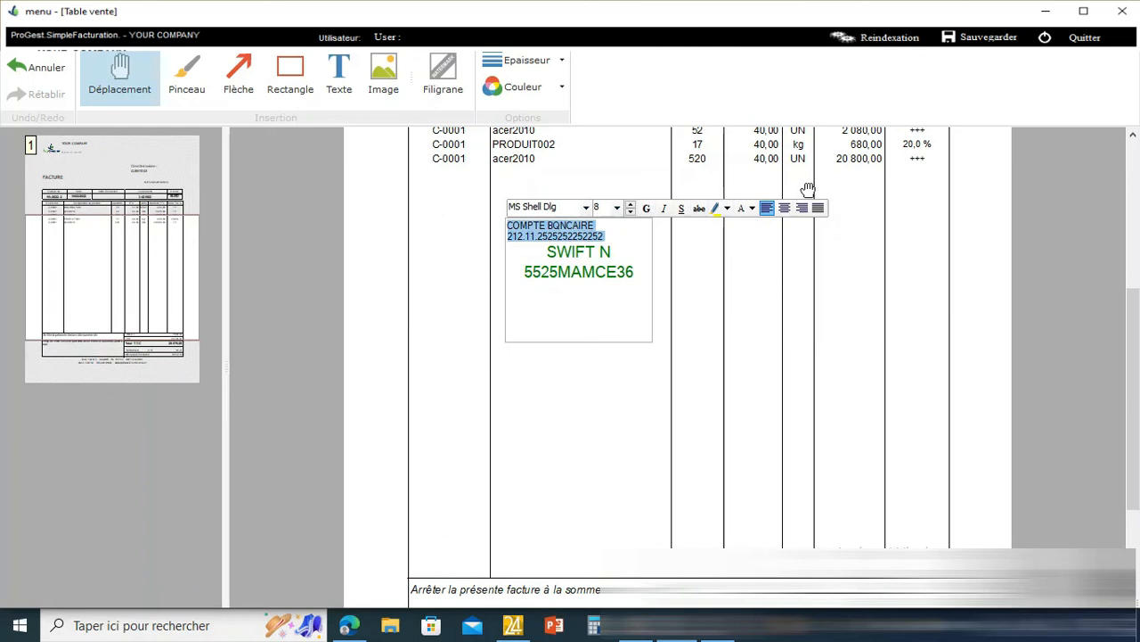
click(785, 210)
click(756, 304)
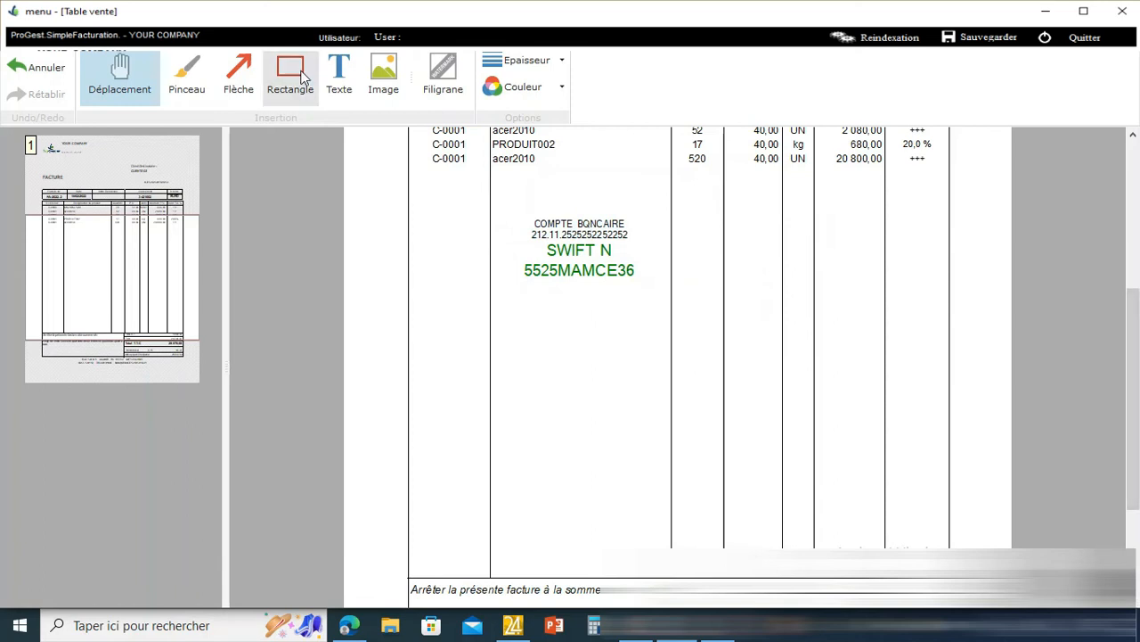
- Insert the yourcompt.png logo from the Desktop in a frame below the bank details
click(383, 73)
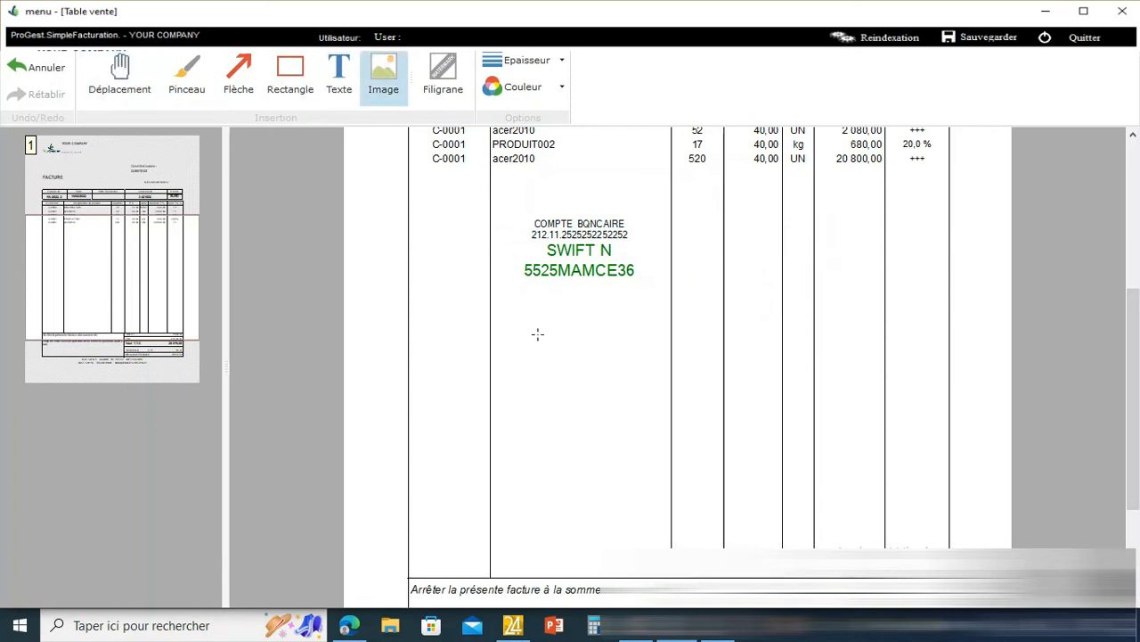
drag(514, 332, 642, 429)
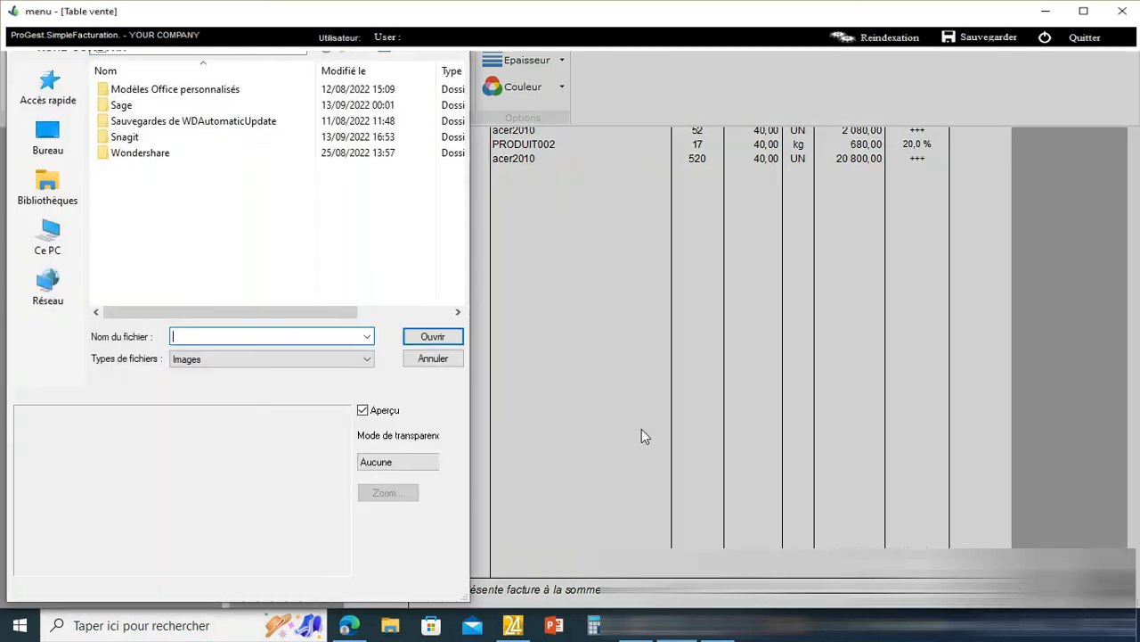
click(49, 140)
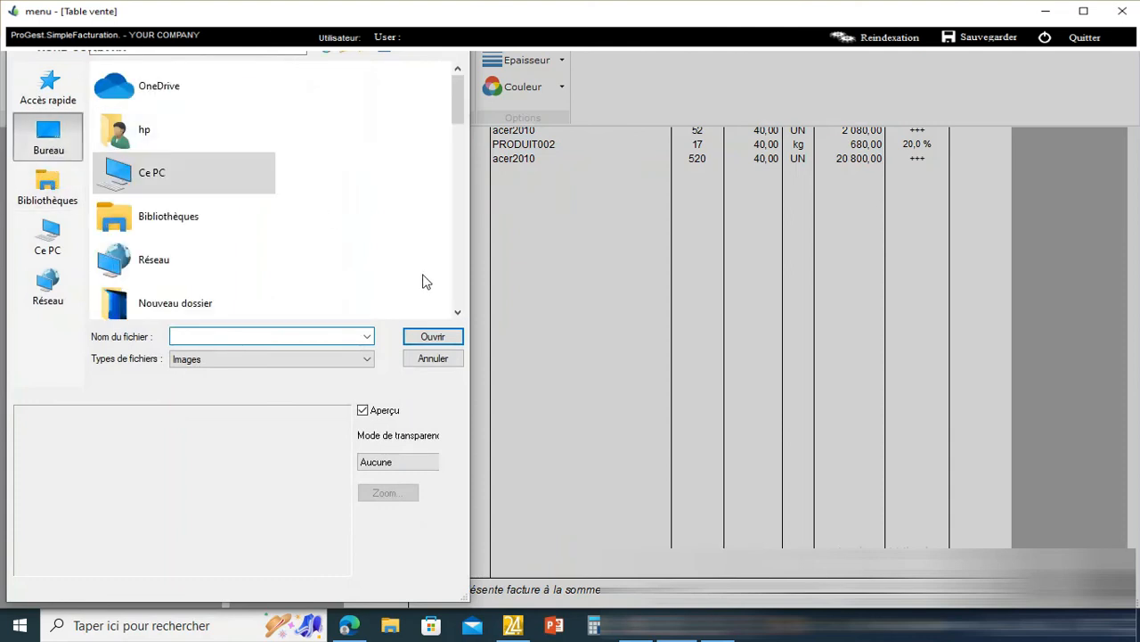
scroll(464, 303, down, 3)
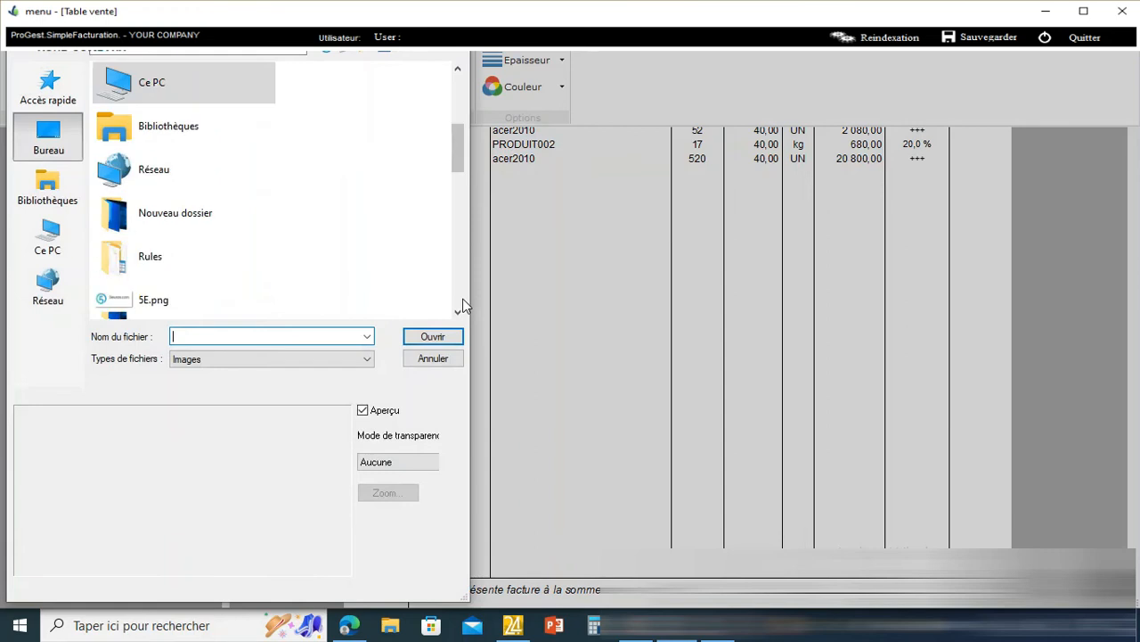
scroll(464, 306, down, 2)
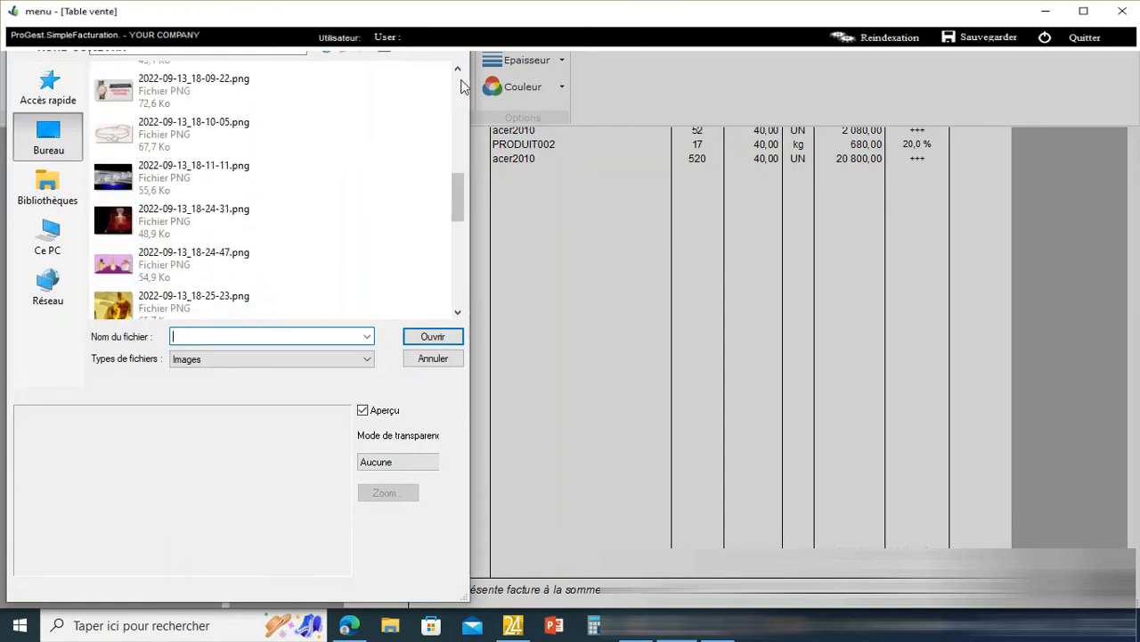
scroll(460, 107, up, 3)
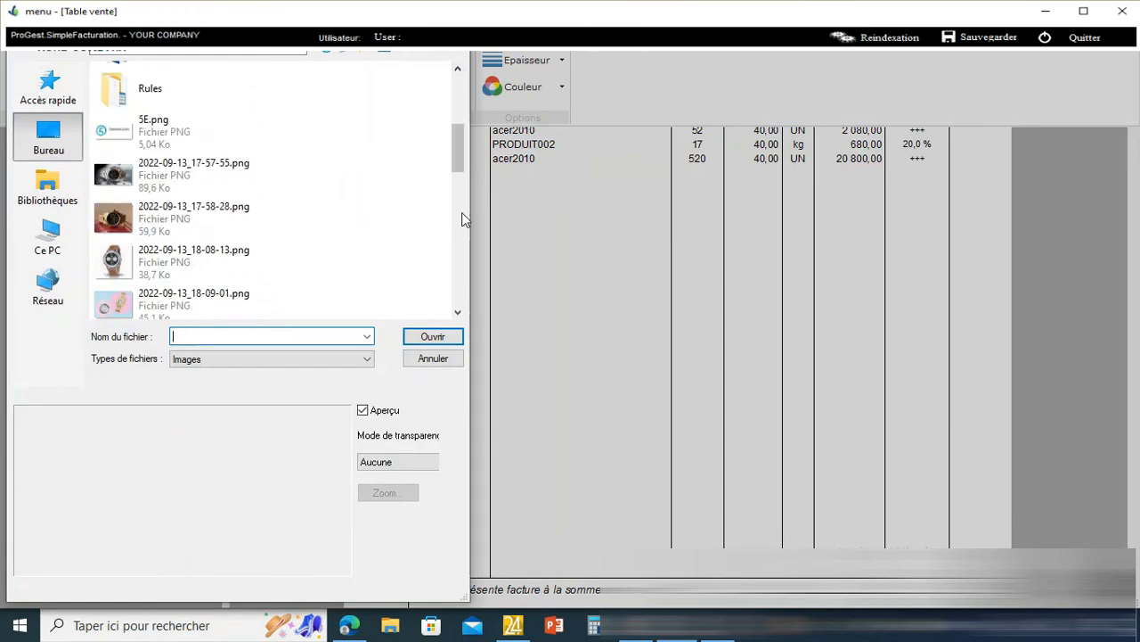
scroll(453, 292, down, 6)
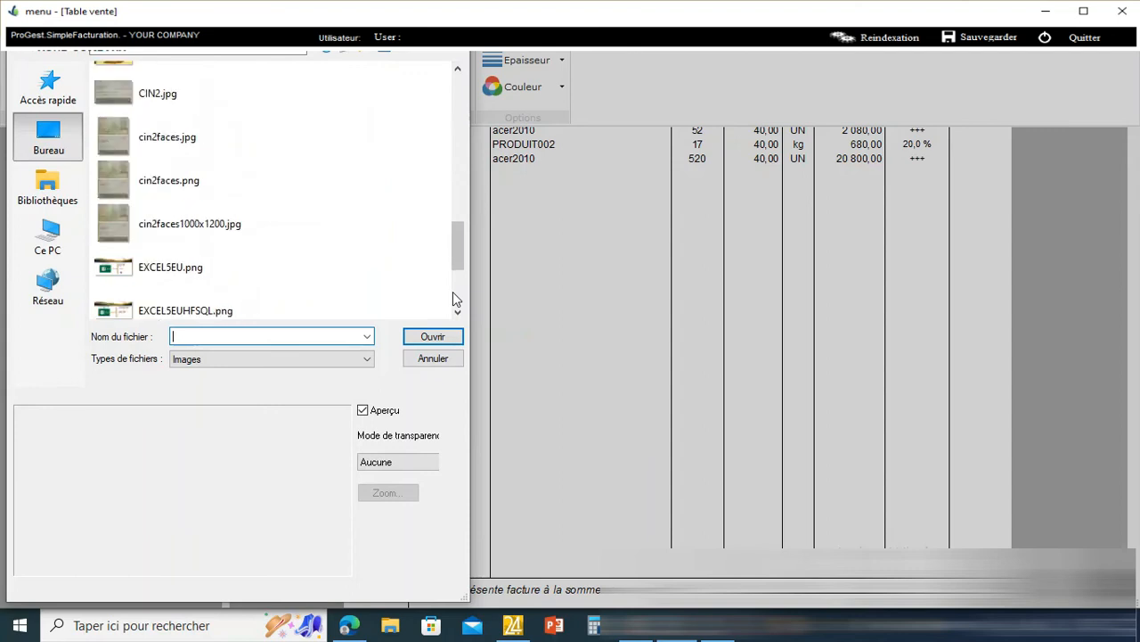
scroll(452, 291, down, 2)
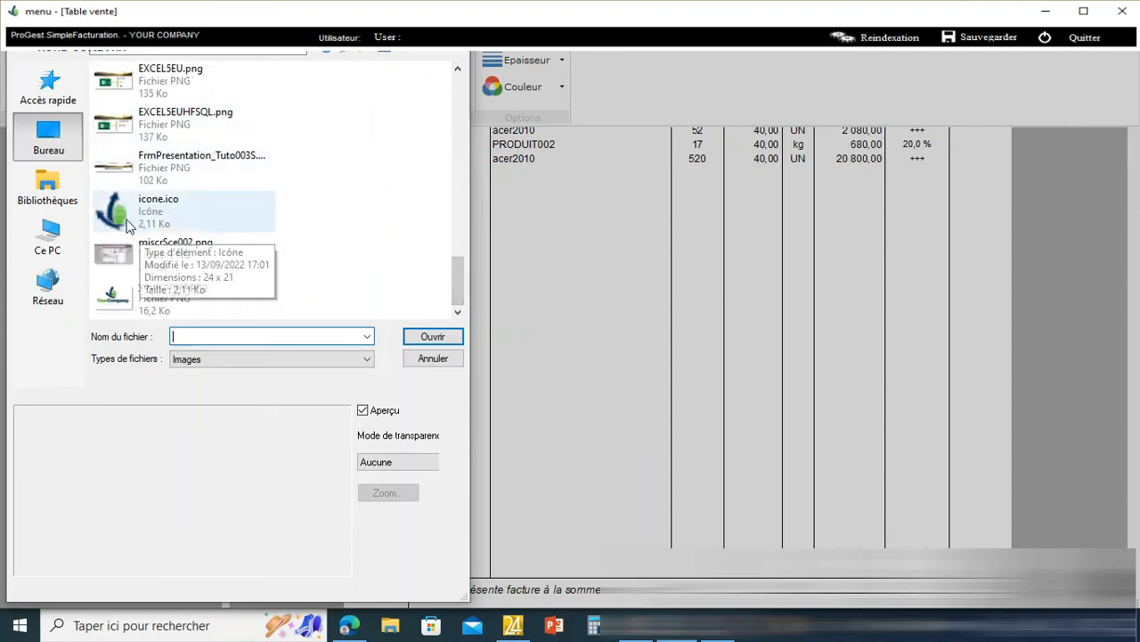
click(121, 304)
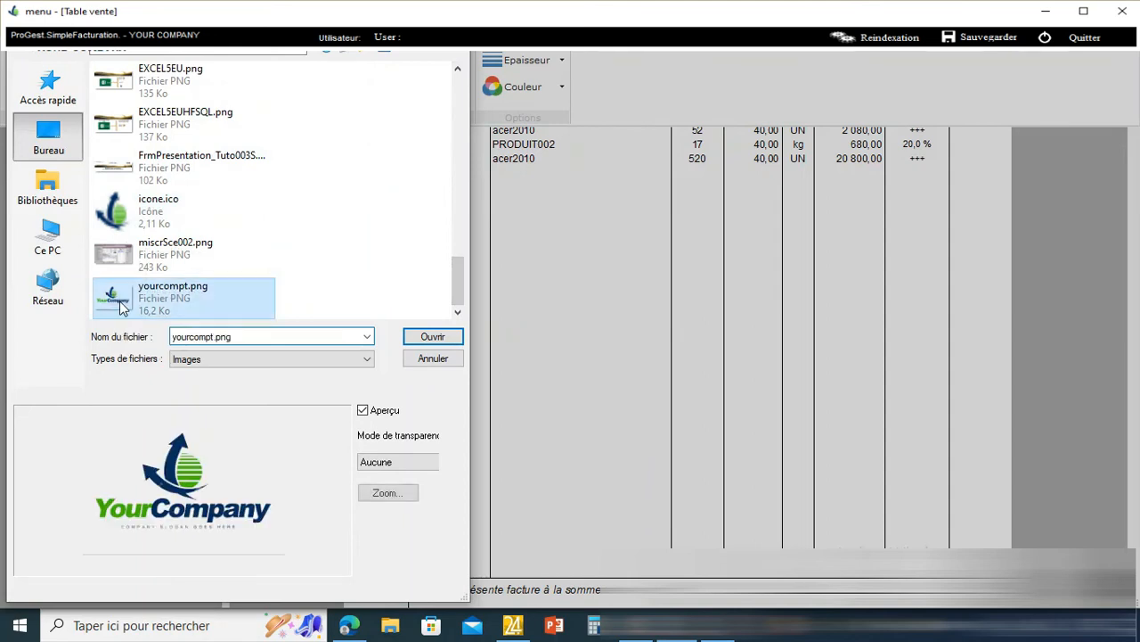
click(433, 336)
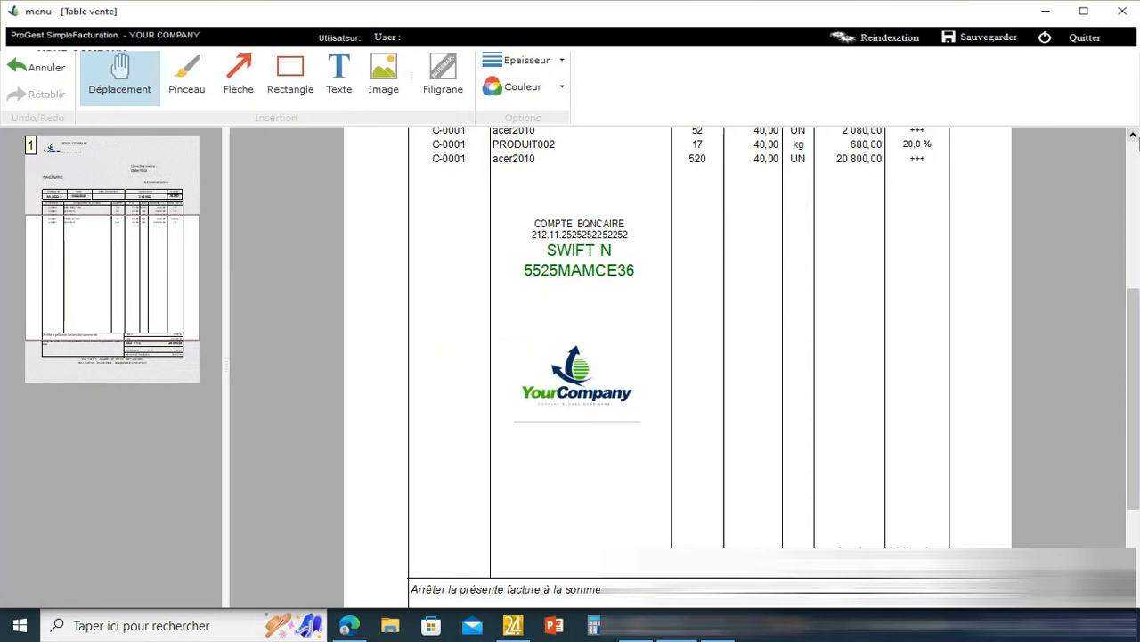
scroll(1137, 140, up, 3)
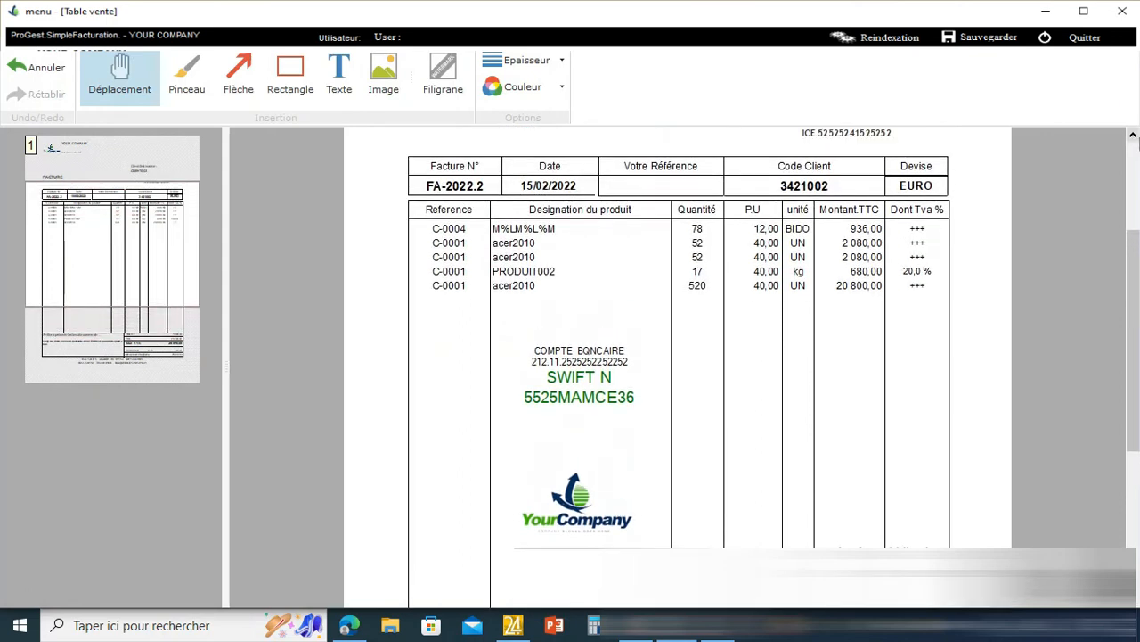
scroll(1137, 141, up, 3)
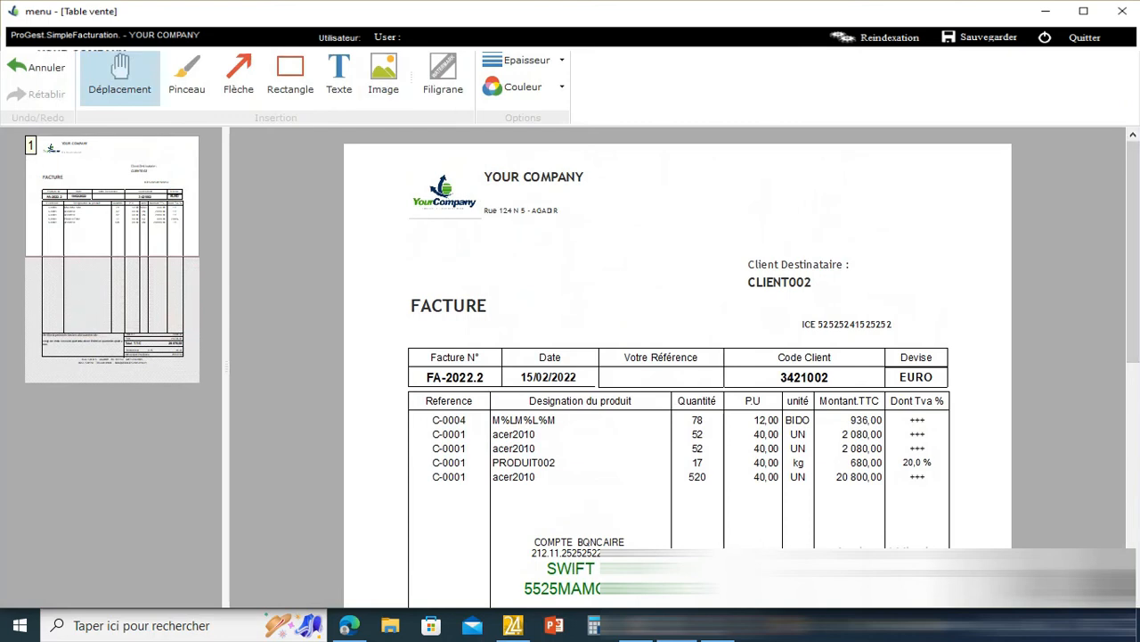
- Export the annotated invoice to PDF as ETAT_pFAC_SansInd.pdf and open it
click(197, 43)
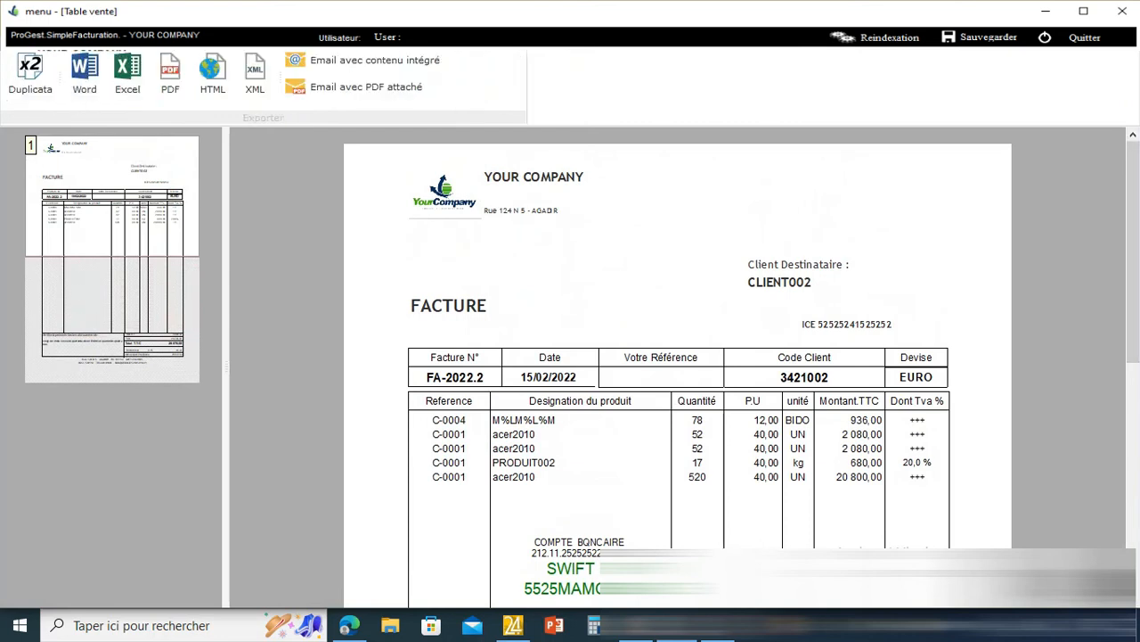
click(172, 77)
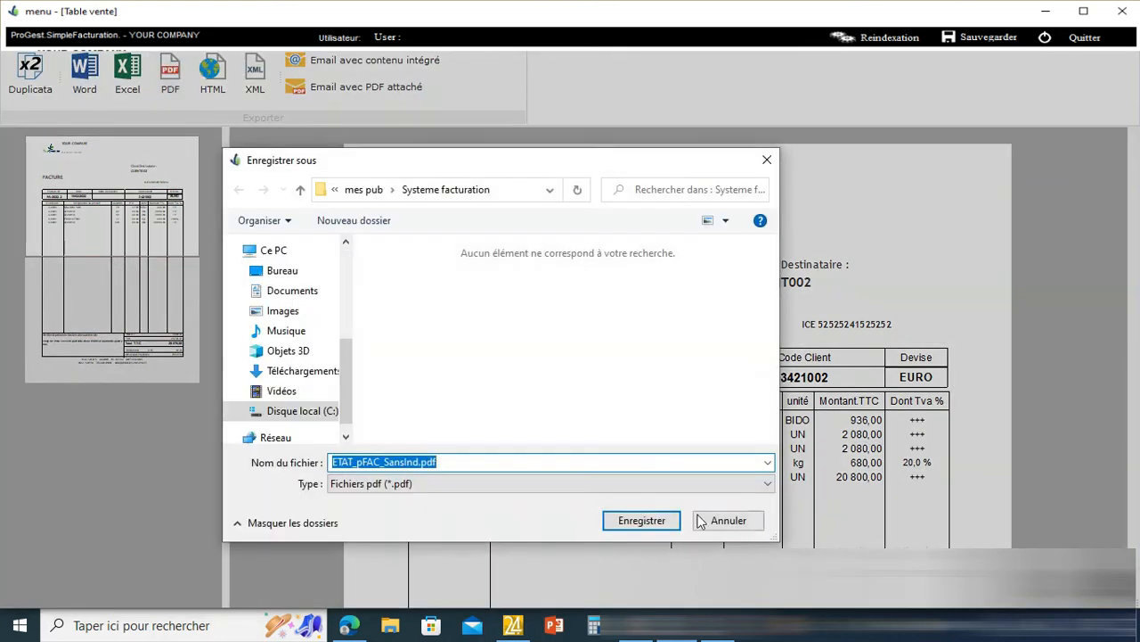
click(640, 521)
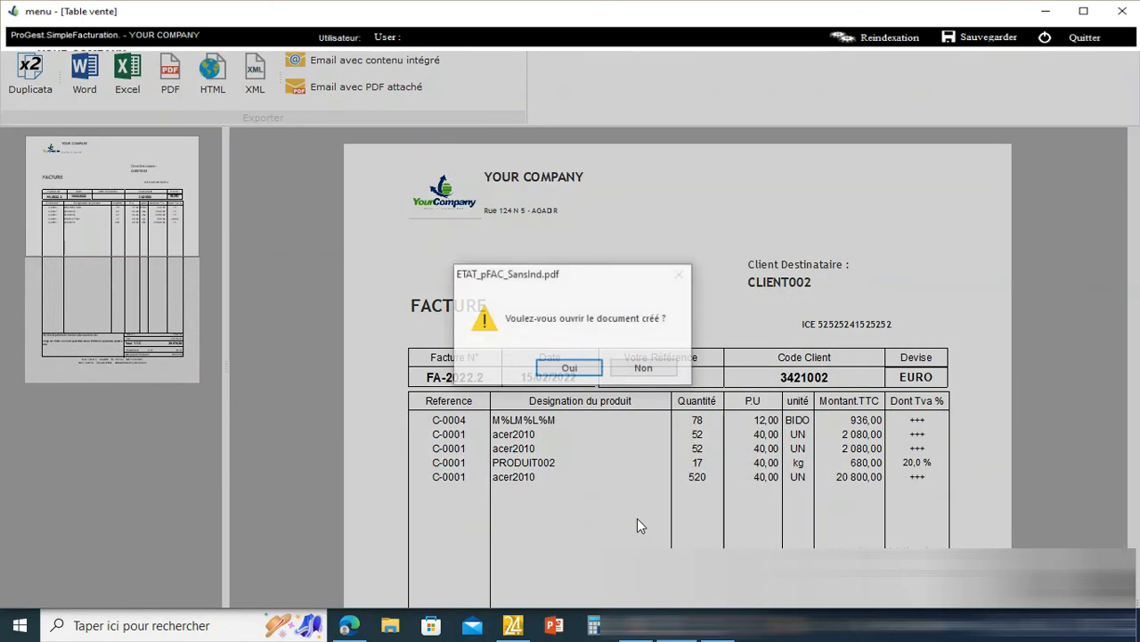
click(585, 368)
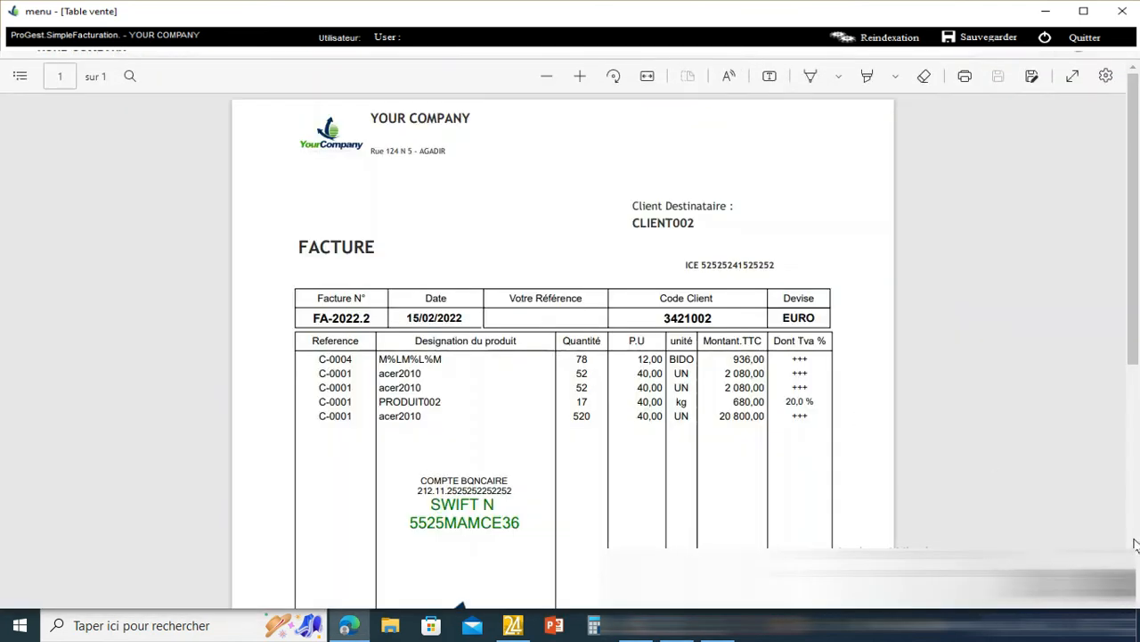
- Scroll through the exported invoice PDF to check the logo and totals, then zoom out
scroll(1135, 545, down, 5)
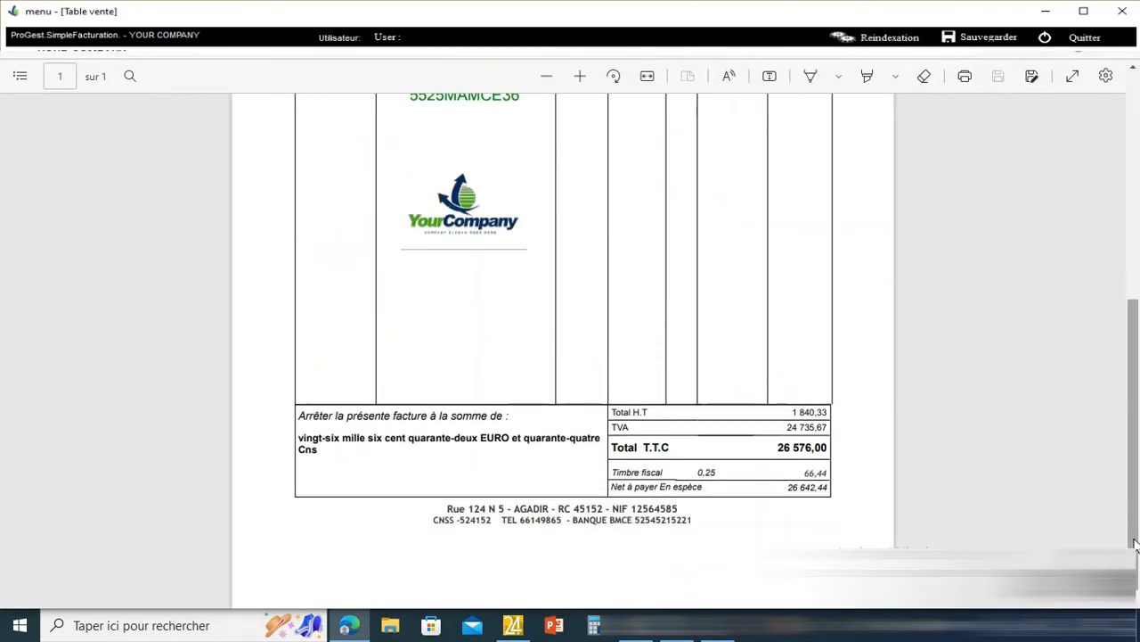
scroll(1133, 73, up, 5)
click(1133, 70)
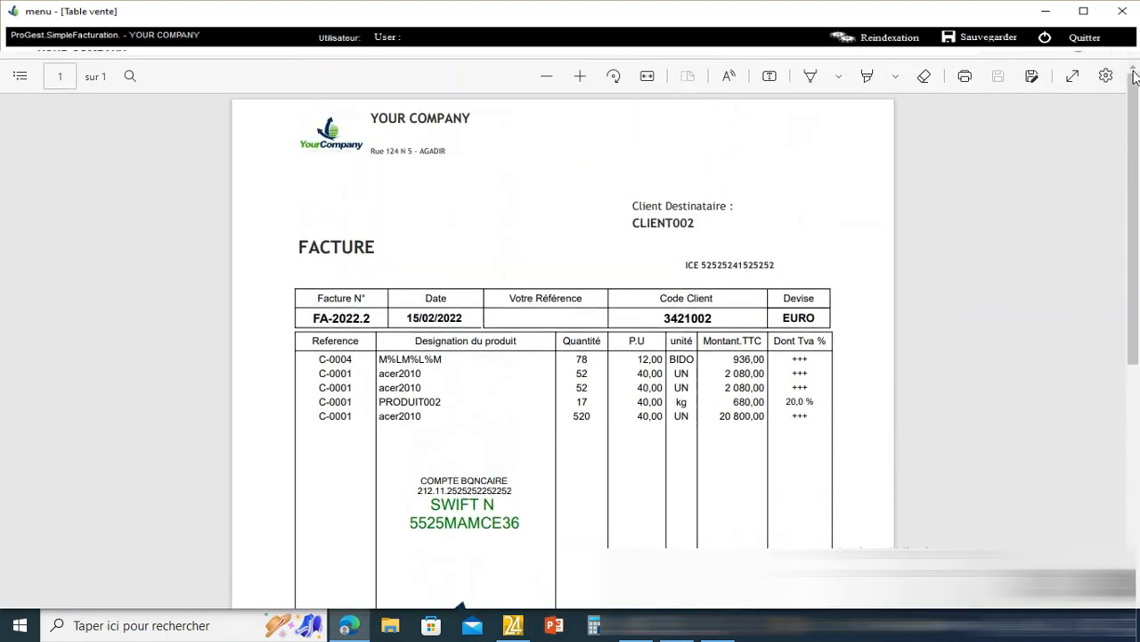
click(546, 76)
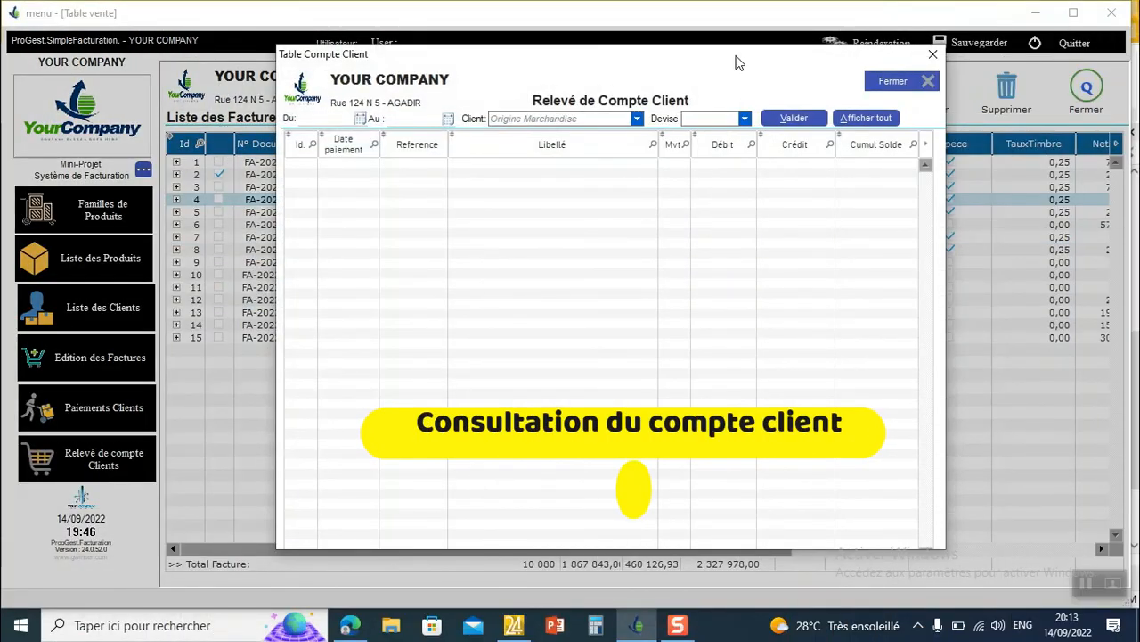
- Load all clients' statement entries and collapse CLIENT 001, CLIENT002, CLIENT004 and CLIENT 005
click(792, 119)
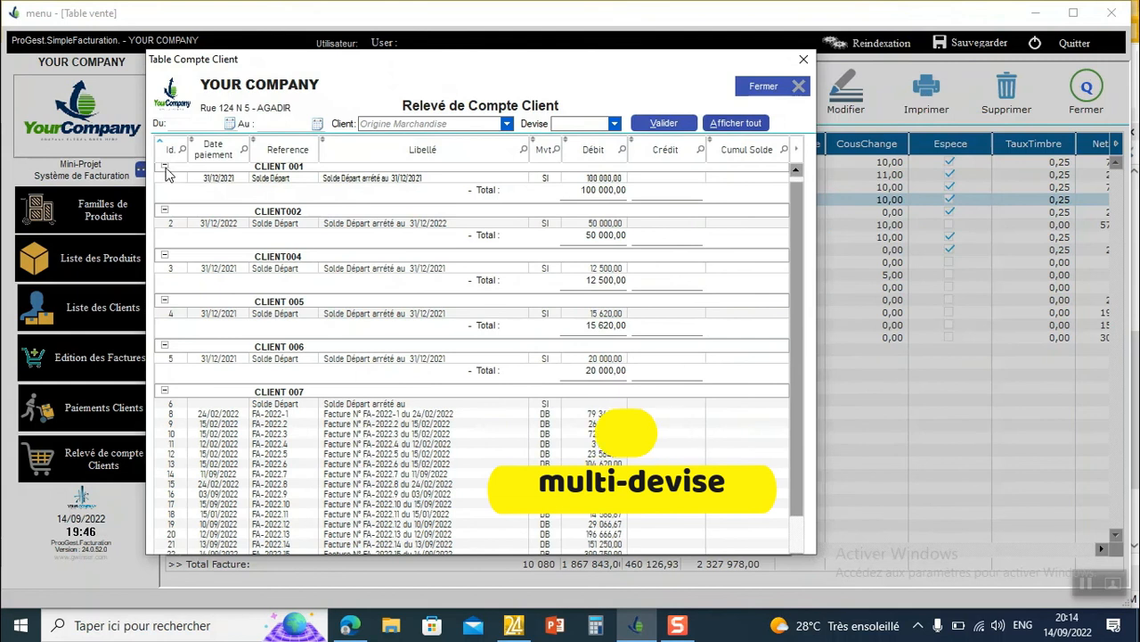
click(164, 166)
click(164, 181)
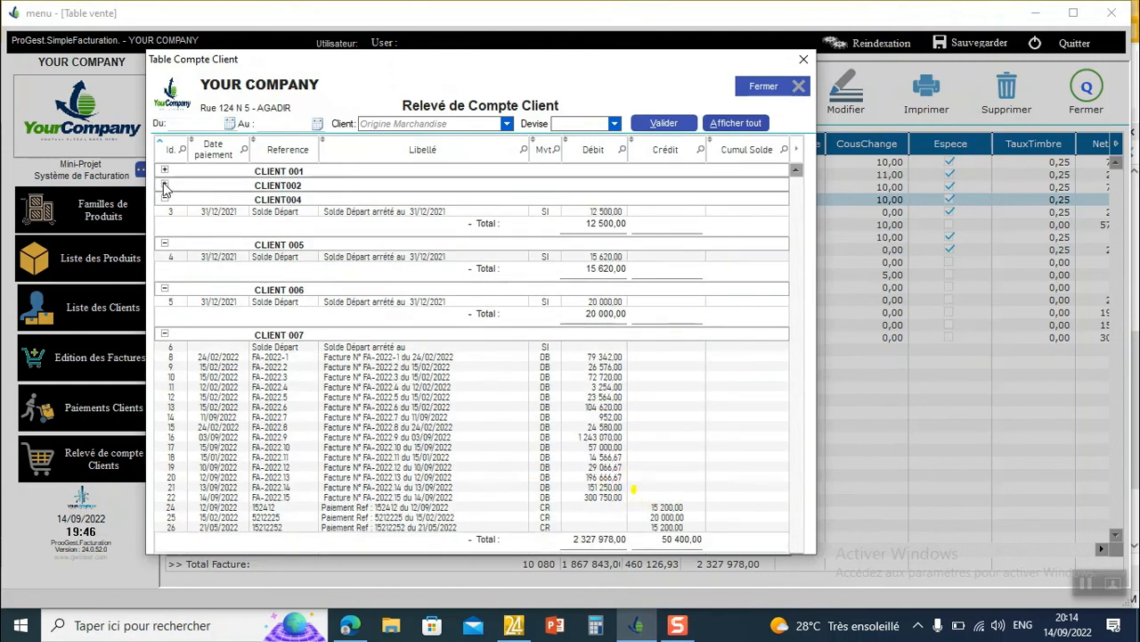
click(165, 198)
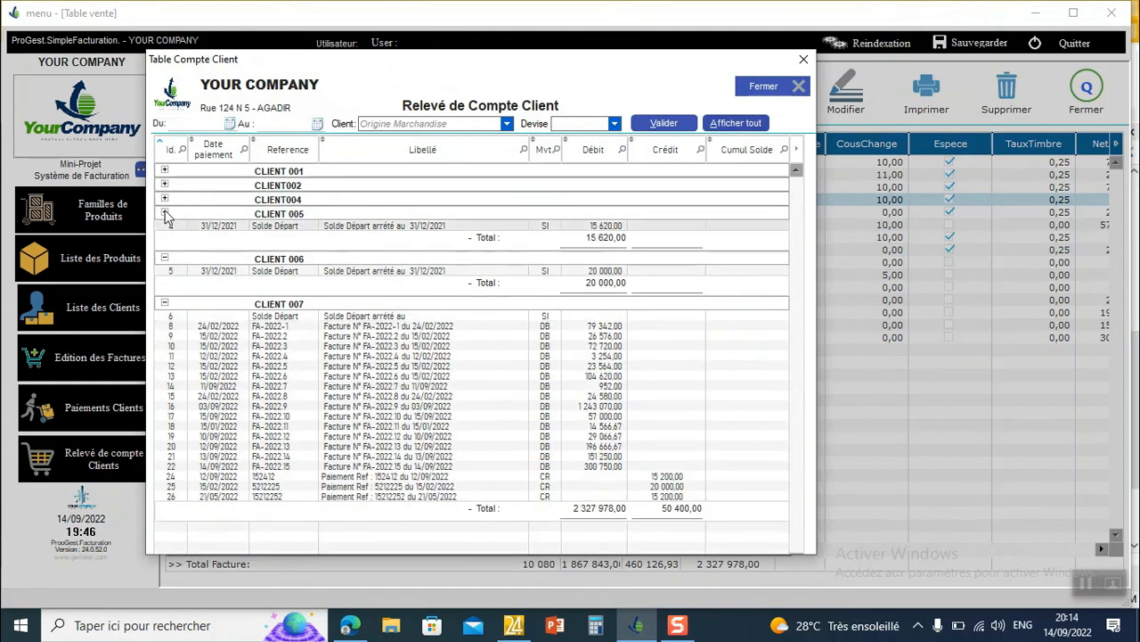
click(165, 215)
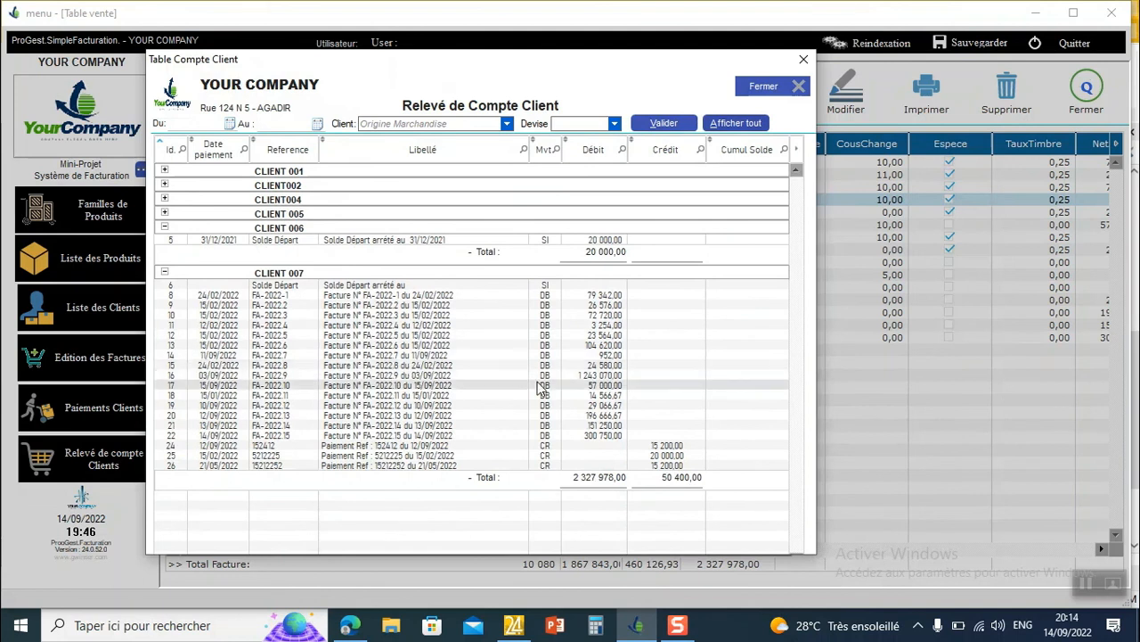
- Select the FA-2022.7 entry and look through the Client and Devise filter lists
click(595, 355)
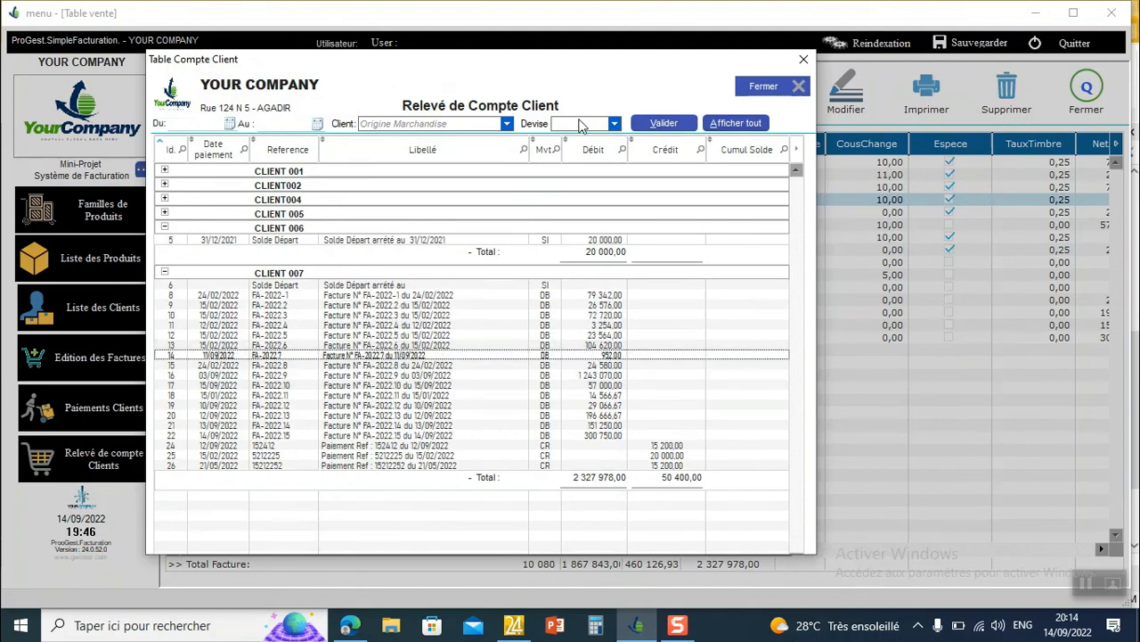
click(506, 125)
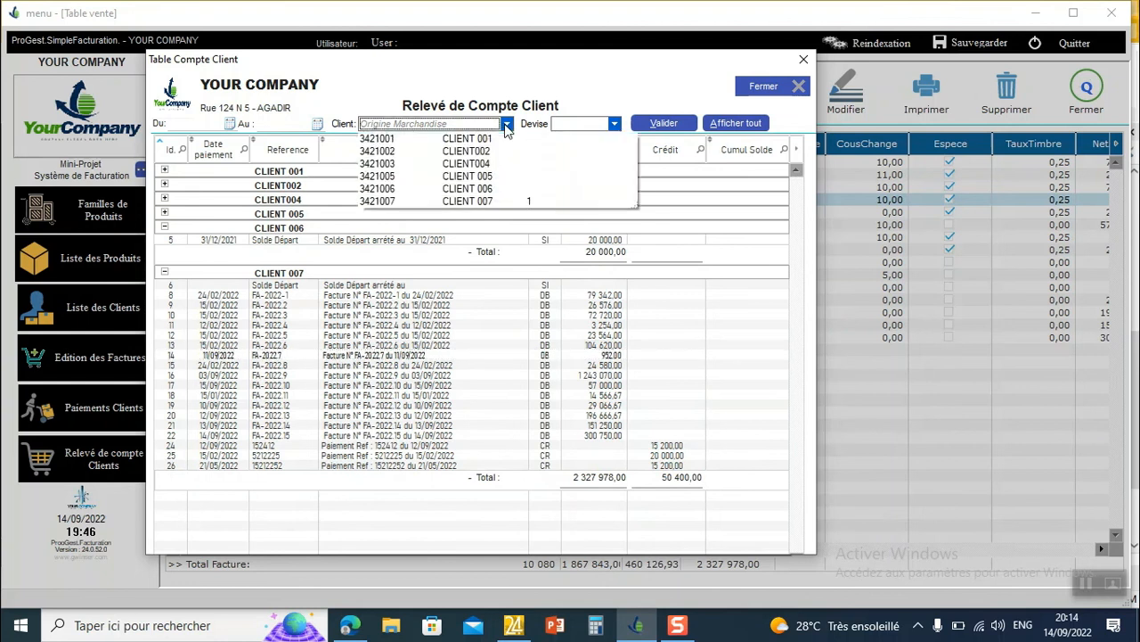
click(507, 125)
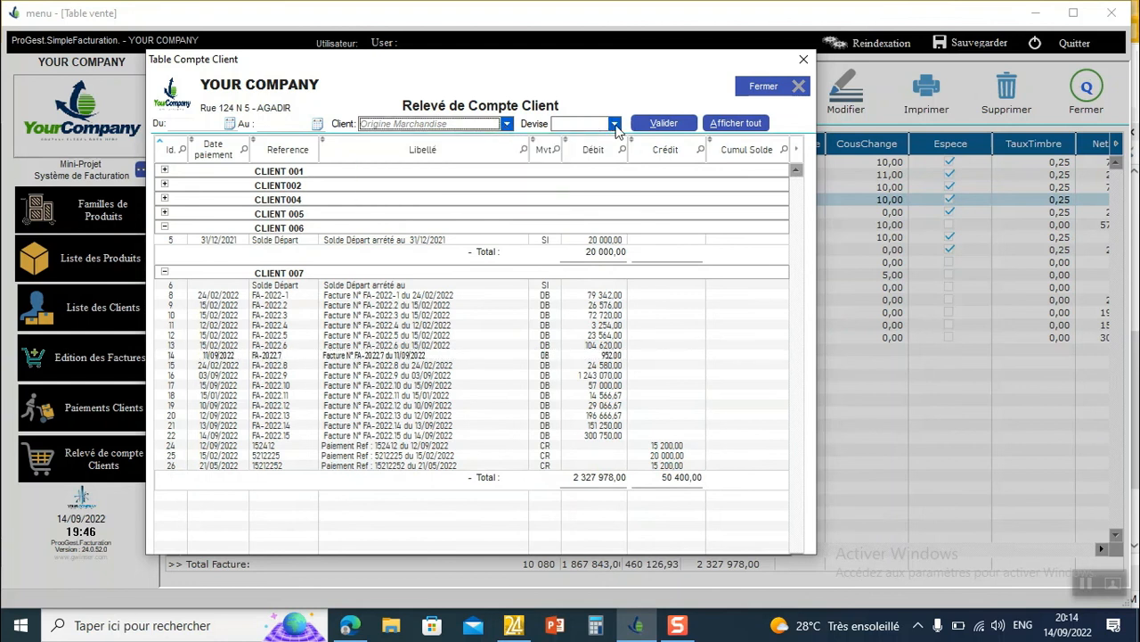